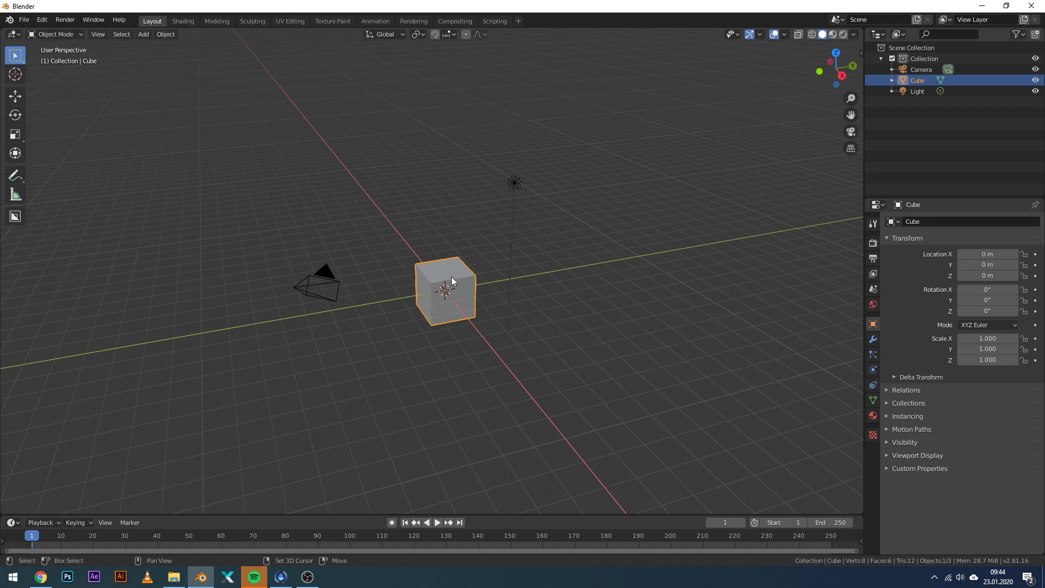
Add a mesh plane and scale it up to about 13.5.
{"action": "key", "text": "alt+a"}
{"action": "key", "text": "n"}
{"action": "key", "text": "shift+a"}
{"action": "mouse_move", "coordinate": [465, 280]}
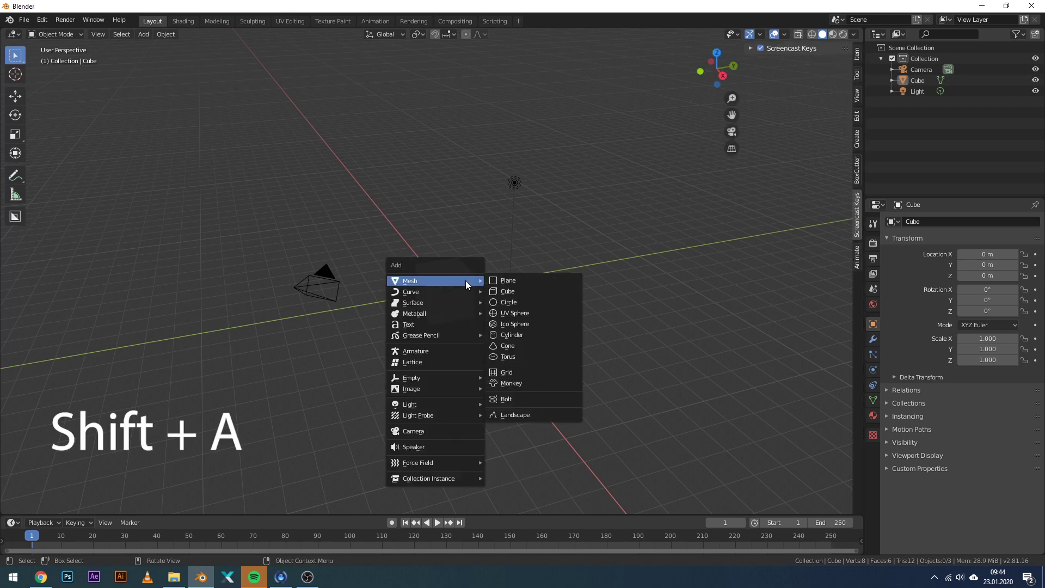
{"action": "left_click", "coordinate": [505, 281]}
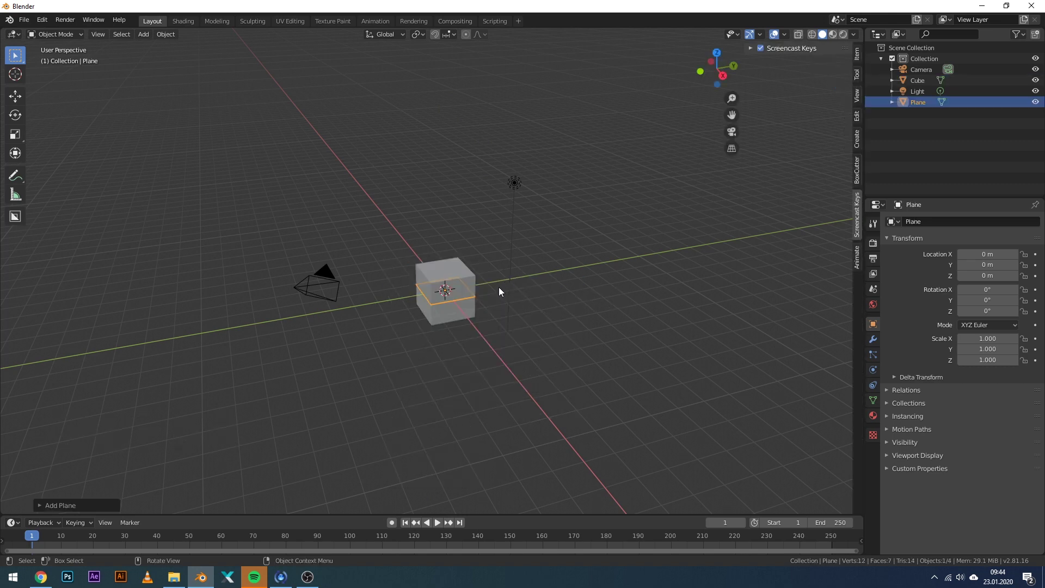
{"action": "key", "text": "s"}
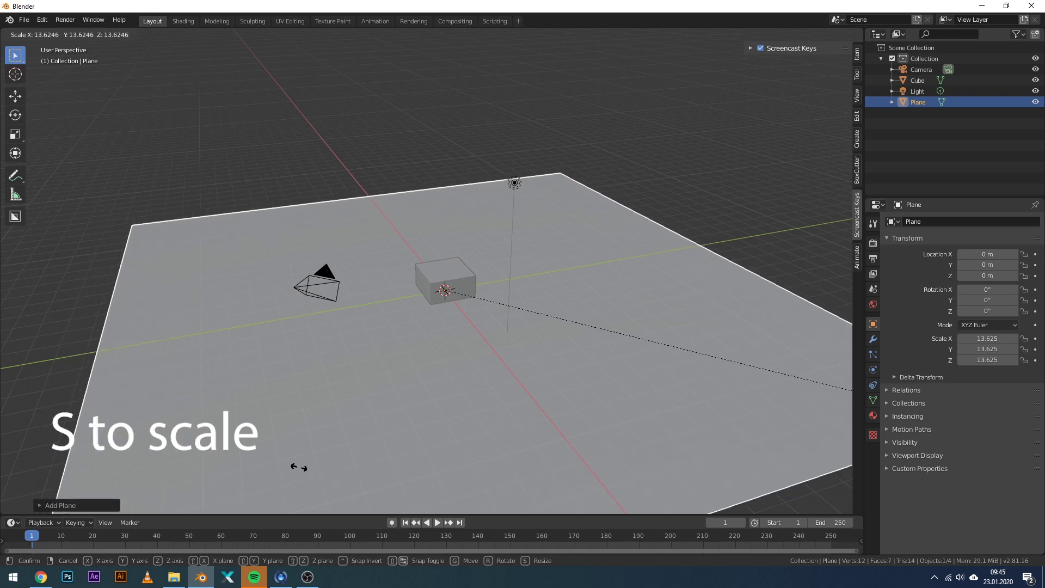
{"action": "left_click", "coordinate": [369, 452]}
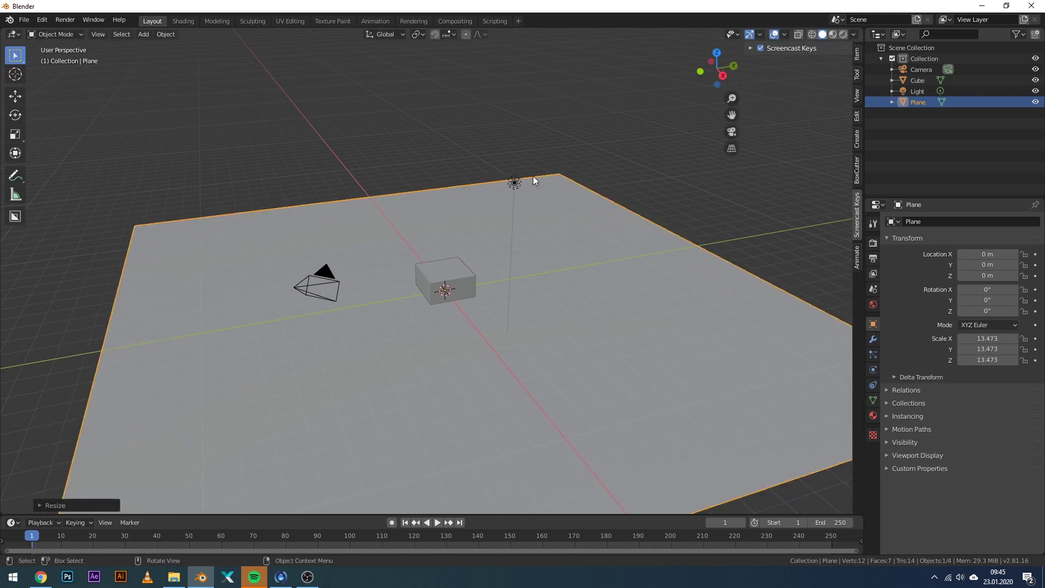
Give the plane a Rigid Body with Type set to Passive.
{"action": "left_click", "coordinate": [874, 369]}
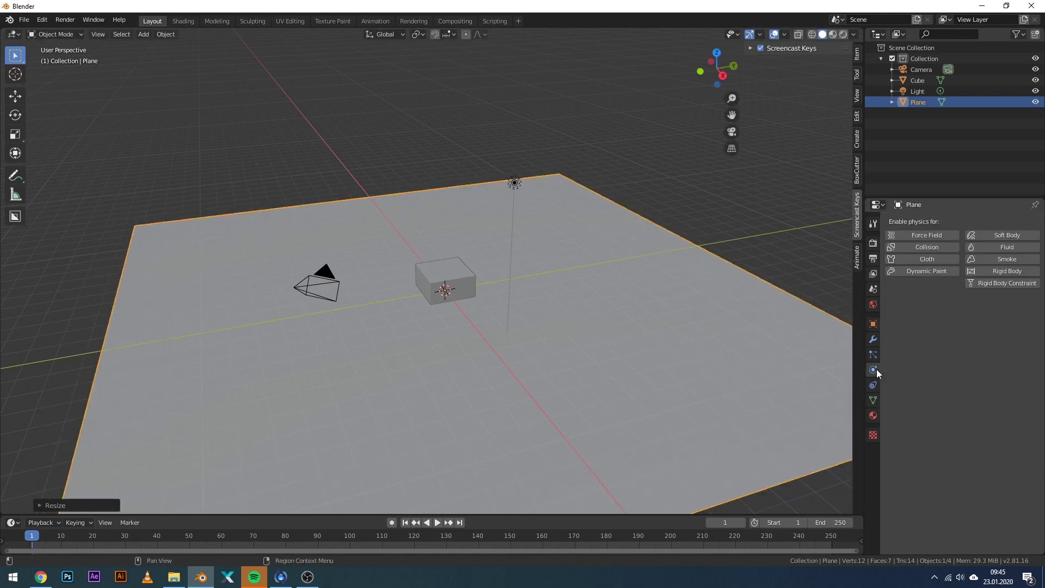
{"action": "left_click", "coordinate": [1001, 272]}
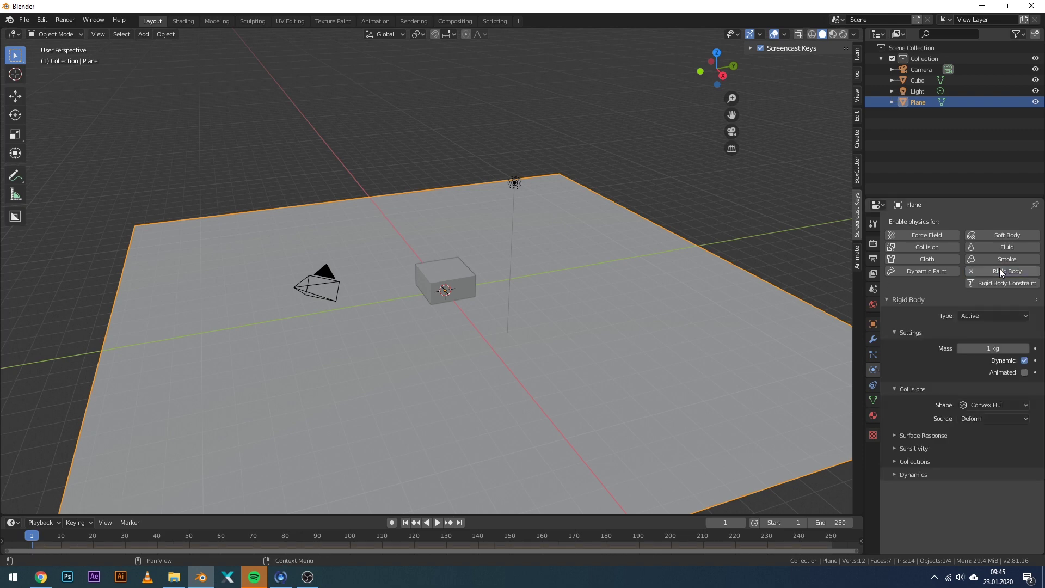
{"action": "left_click", "coordinate": [983, 312]}
{"action": "left_click", "coordinate": [987, 340]}
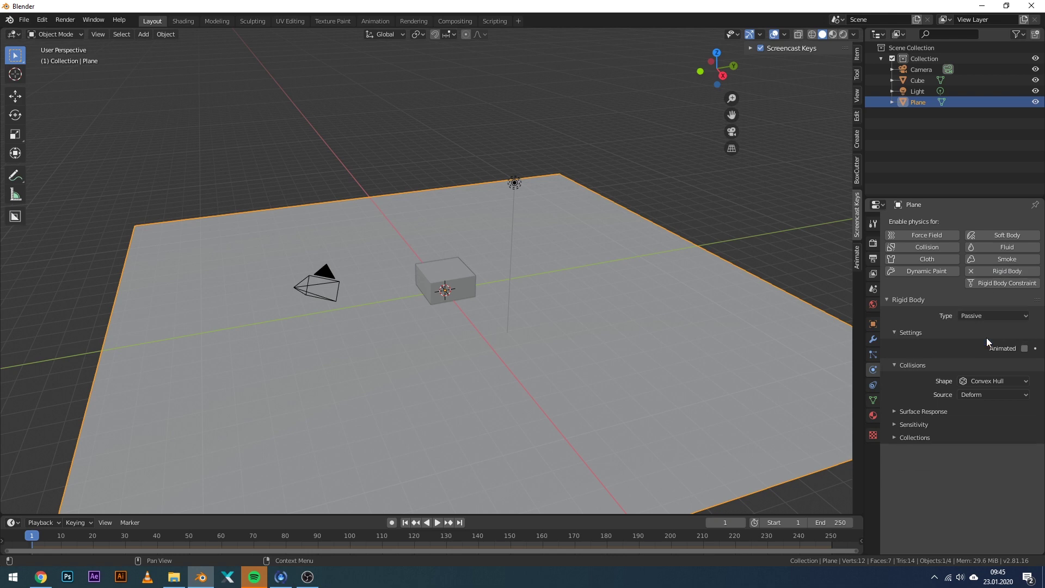
{"action": "key", "text": "alt+F11"}
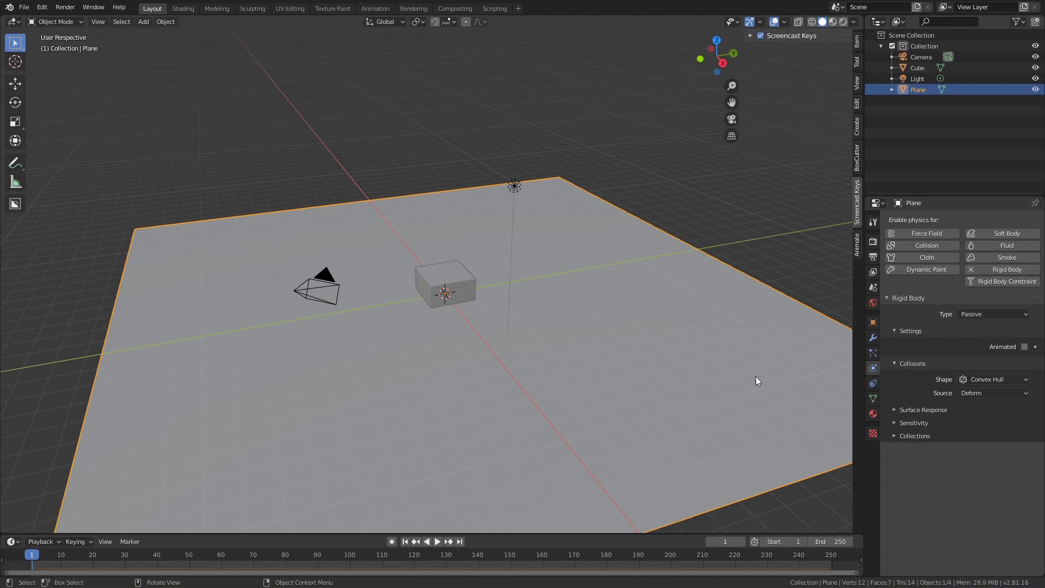
Raise the cube about 6.7 m along Z, then check it through the camera view.
{"action": "left_click", "coordinate": [458, 272]}
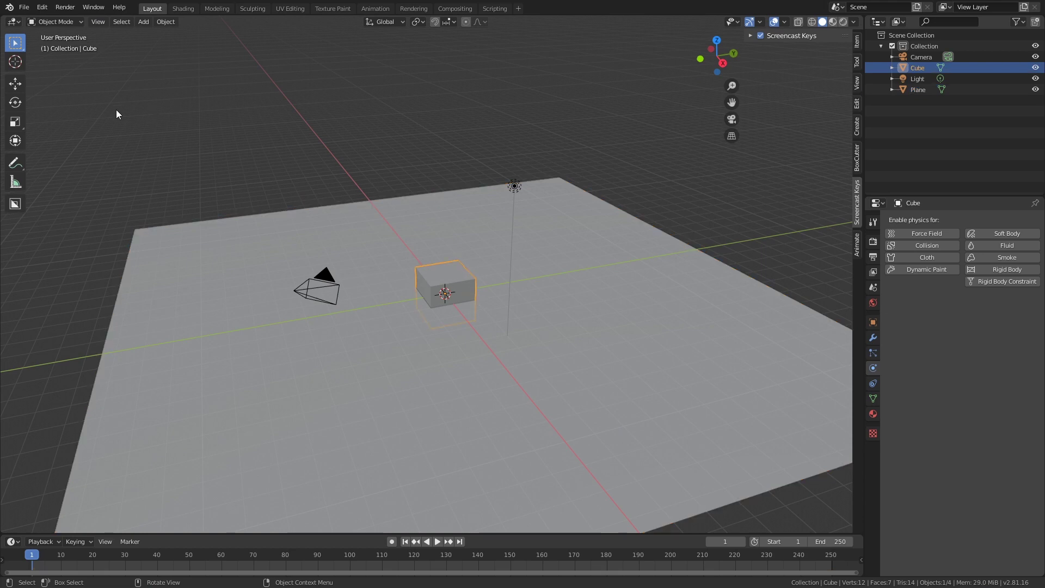
{"action": "left_click", "coordinate": [15, 83]}
{"action": "left_click_drag", "start_coordinate": [445, 255], "coordinate": [484, 93]}
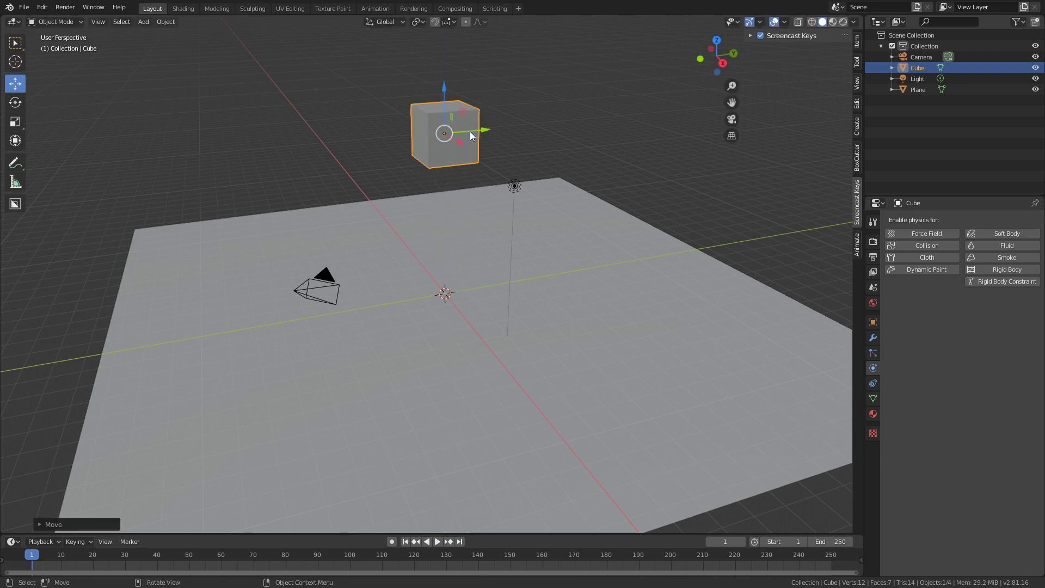
{"action": "key", "text": "KP_0"}
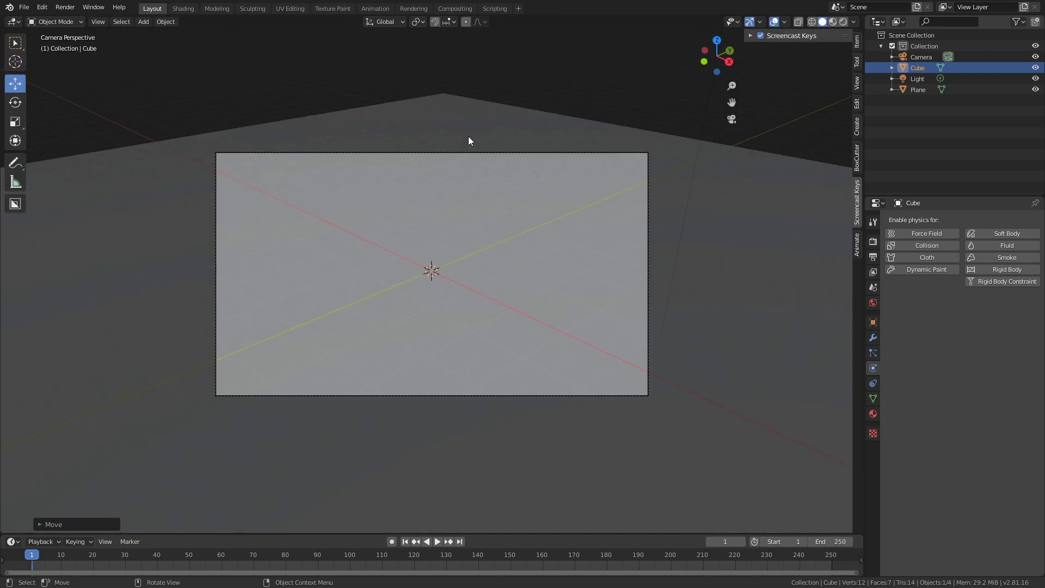
{"action": "key", "text": "KP_0"}
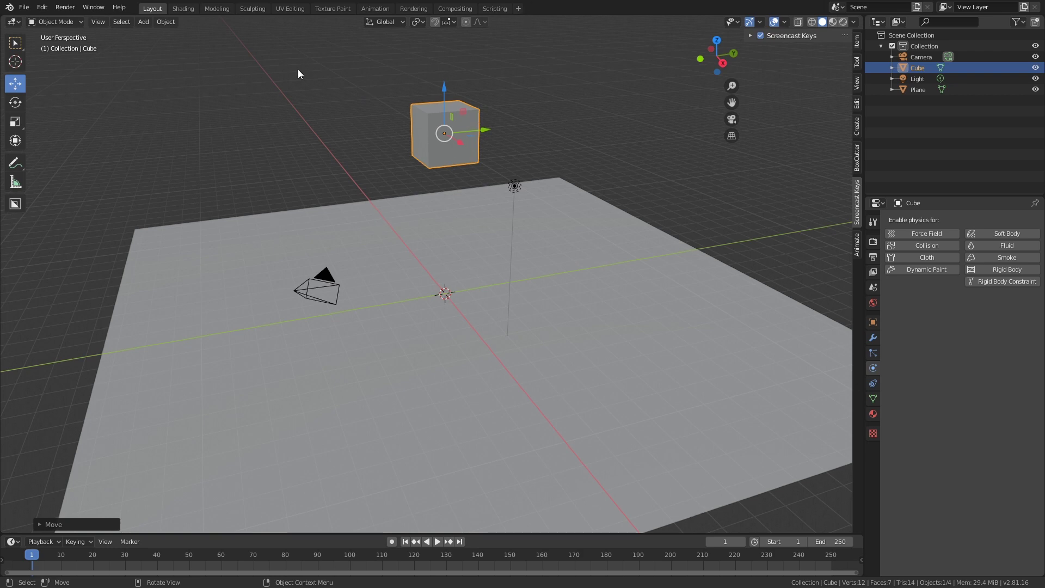
In Preferences > Add-ons, search 'cell' and enable Object: Cell Fracture.
{"action": "left_click", "coordinate": [46, 15]}
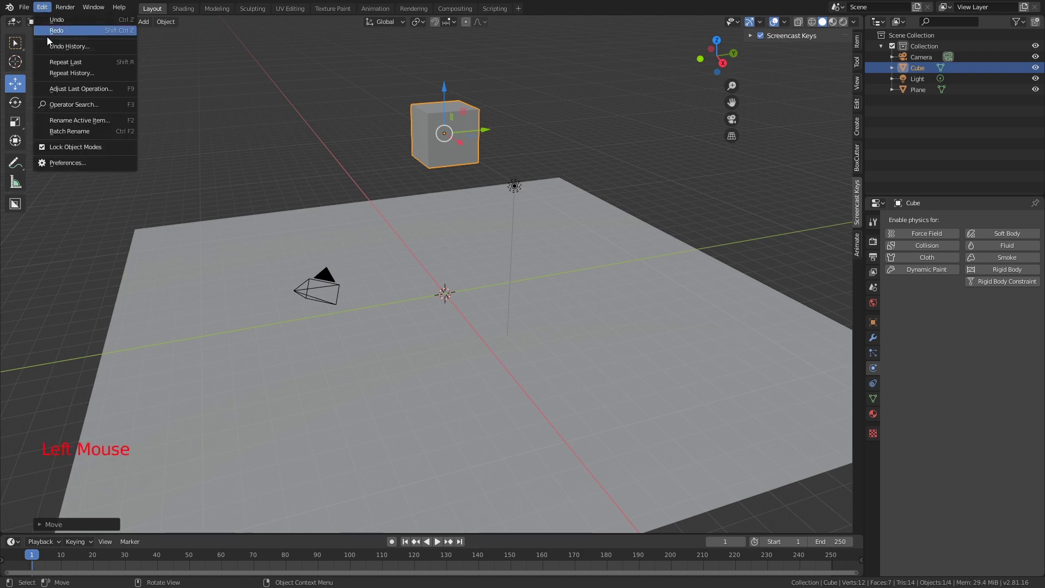
{"action": "left_click", "coordinate": [70, 163]}
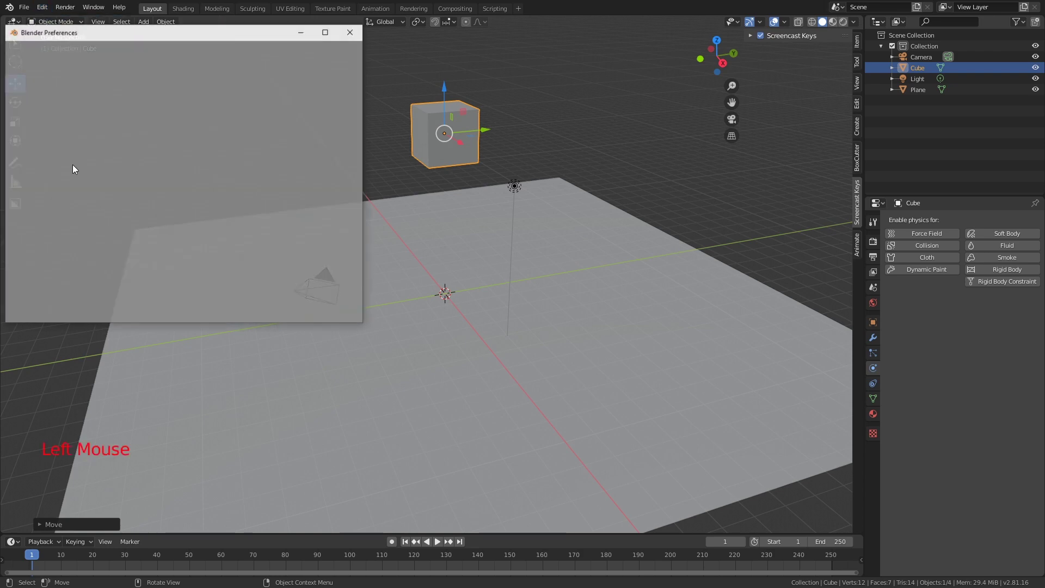
{"action": "left_click", "coordinate": [114, 97]}
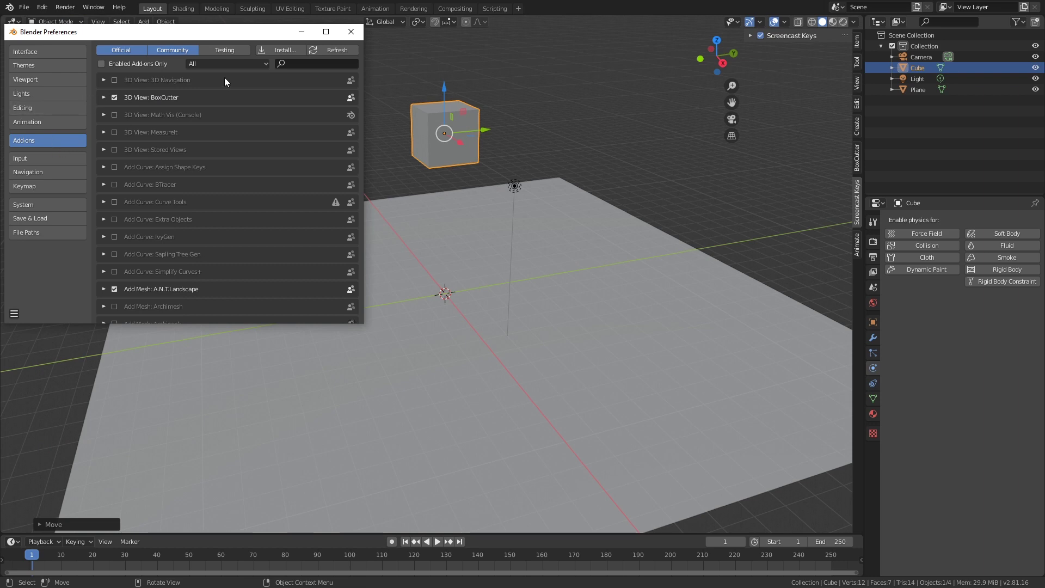
{"action": "left_click", "coordinate": [290, 63]}
{"action": "type", "text": "cell"}
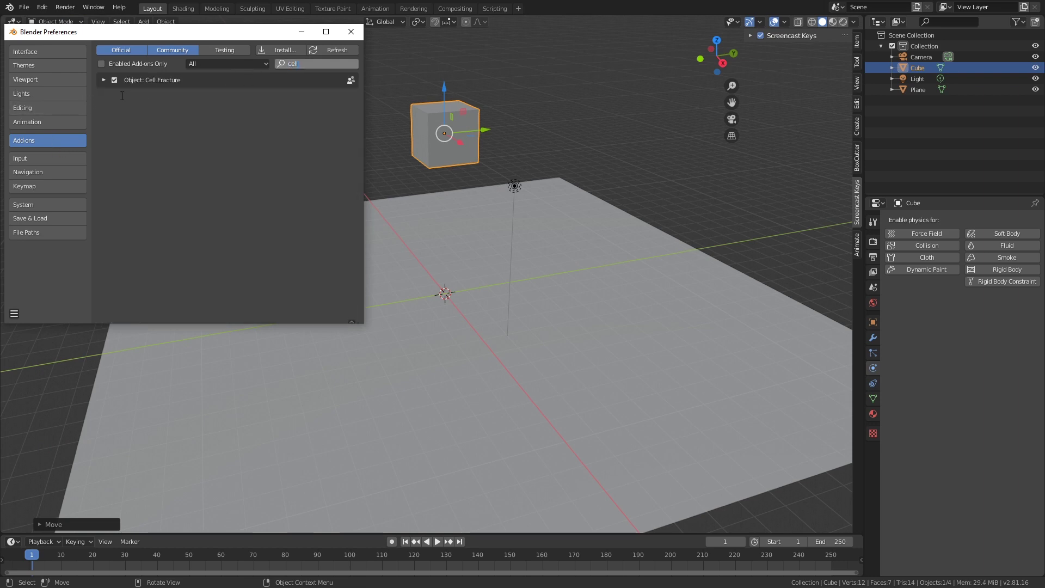
{"action": "key", "text": "Return"}
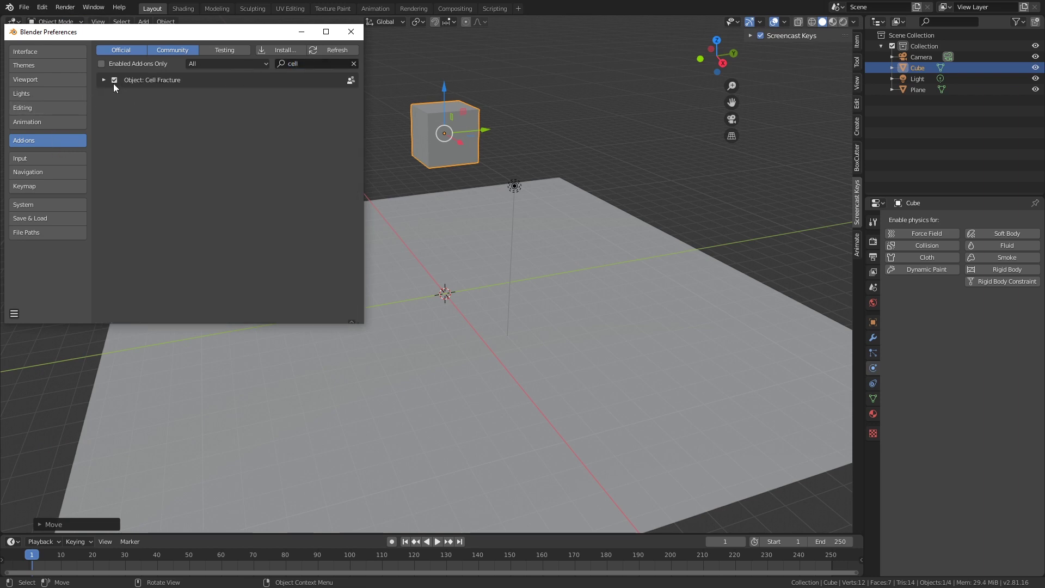
{"action": "left_click", "coordinate": [114, 80]}
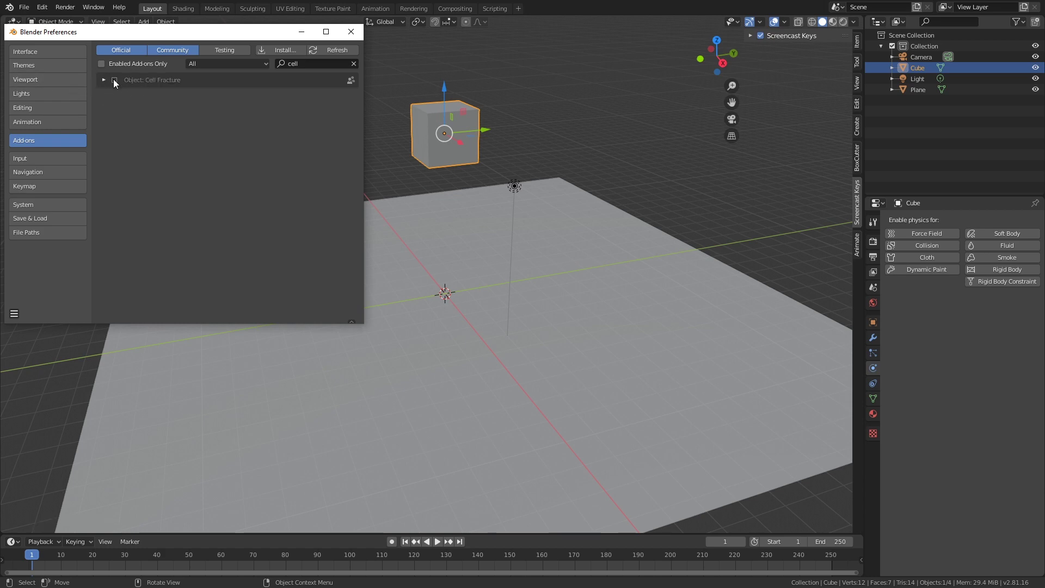
{"action": "left_click", "coordinate": [113, 80]}
Save the preferences and close the Preferences window.
{"action": "left_click", "coordinate": [14, 314]}
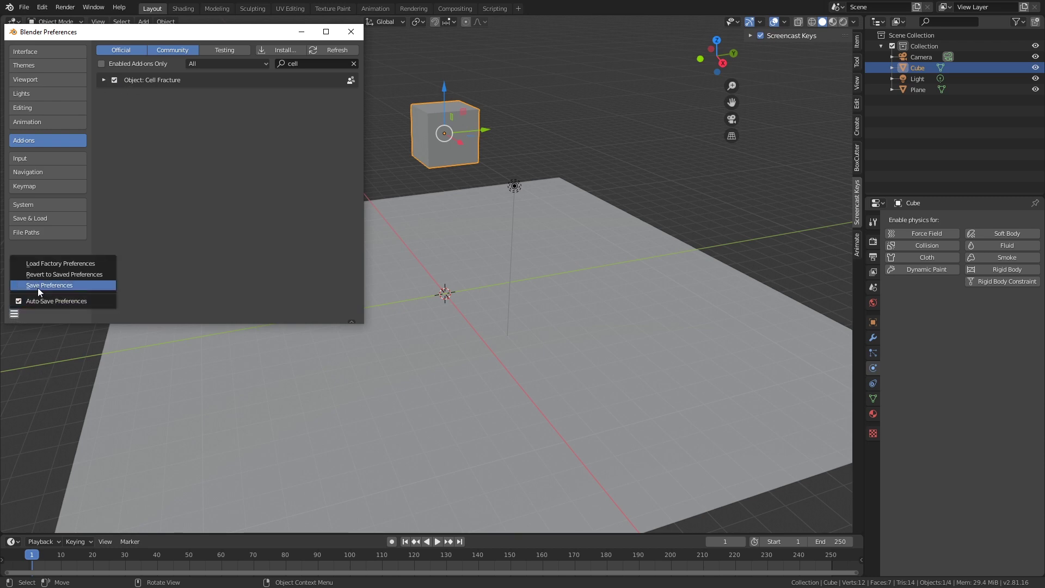
{"action": "left_click", "coordinate": [37, 286]}
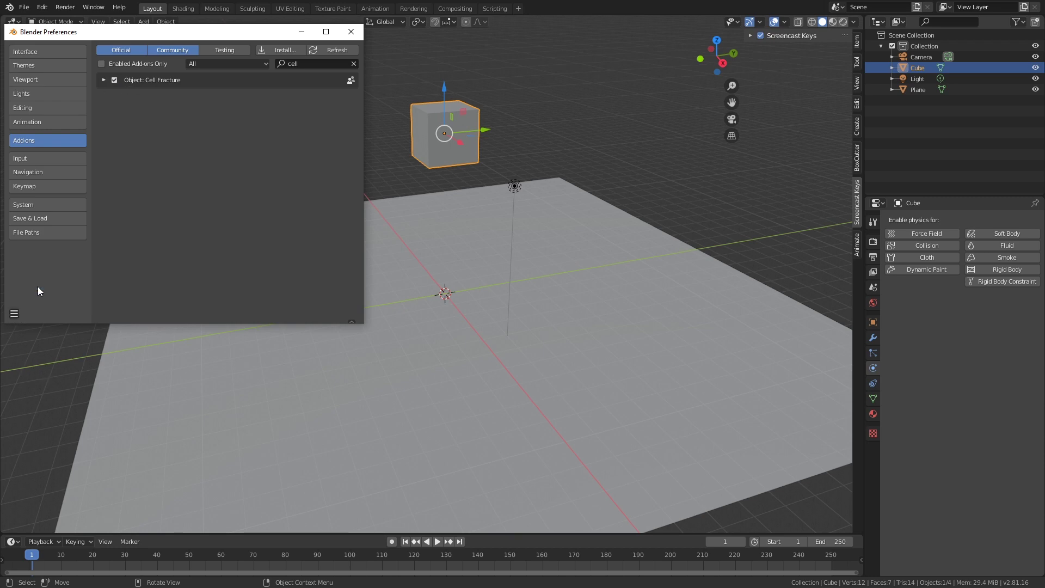
{"action": "left_click", "coordinate": [351, 32]}
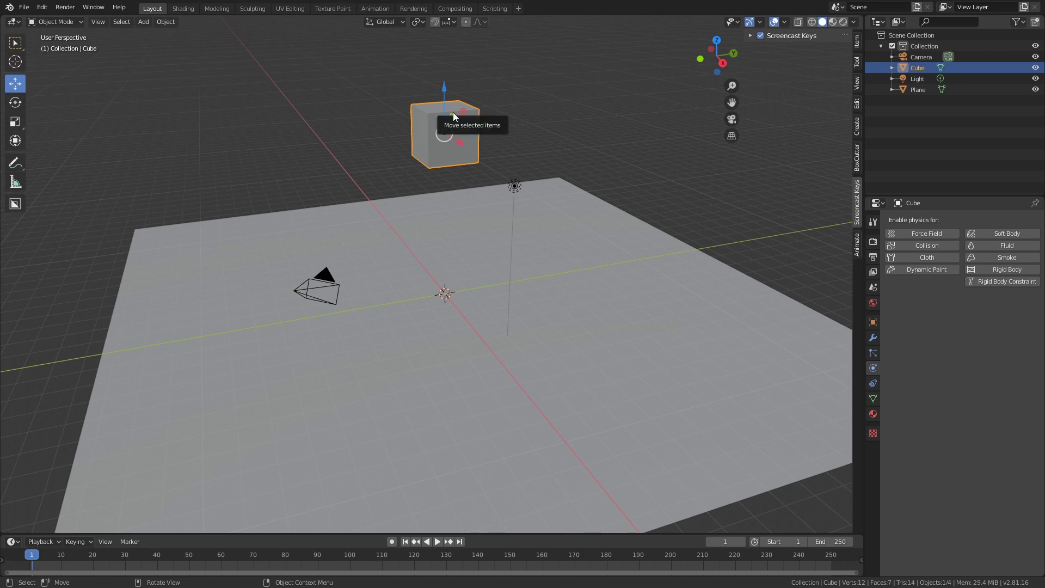
Run Cell Fracture on the cube with Noise set to 1.00.
{"action": "left_click", "coordinate": [423, 117]}
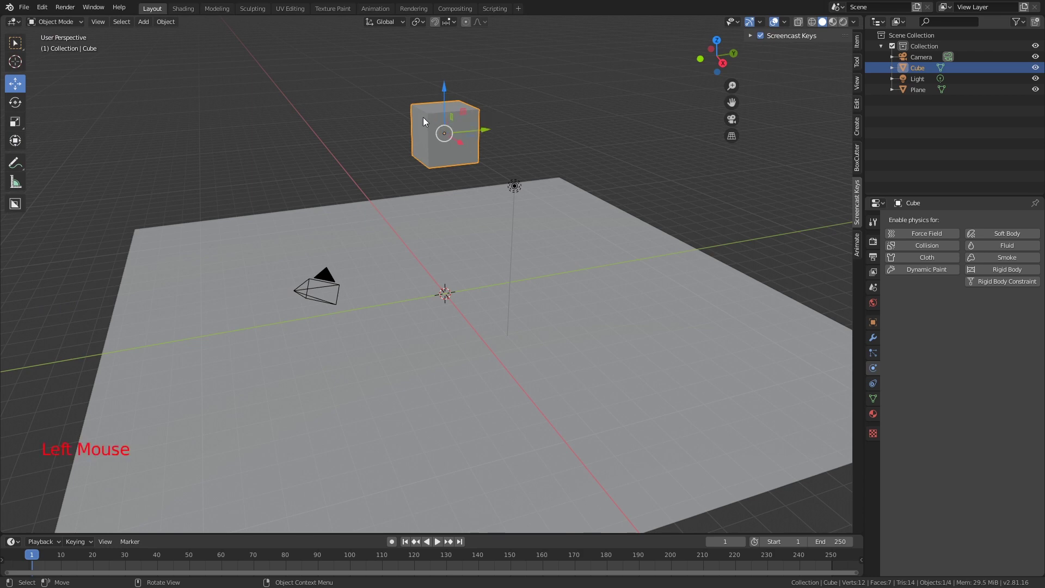
{"action": "key", "text": "F3"}
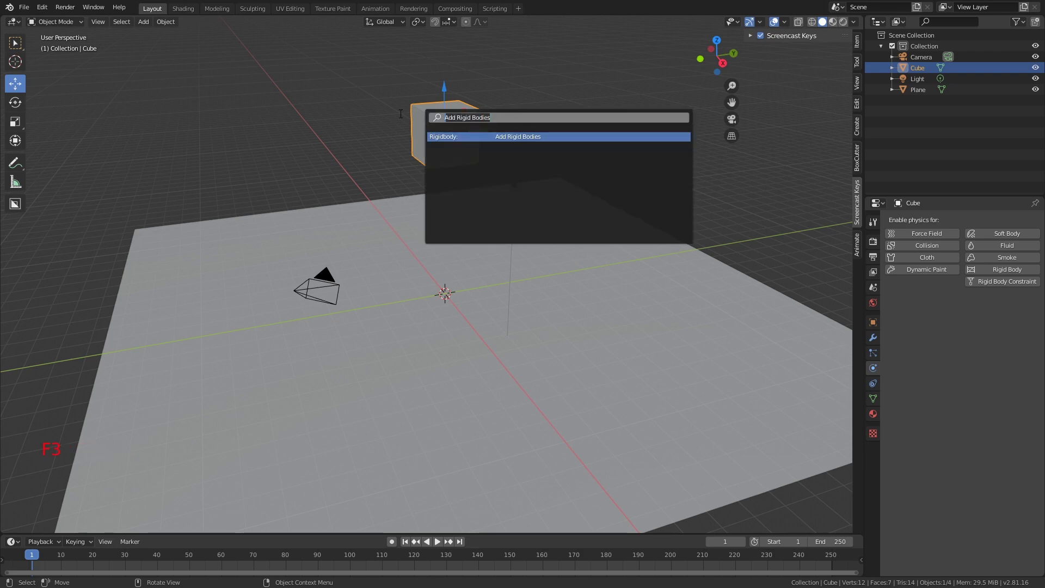
{"action": "type", "text": "cell"}
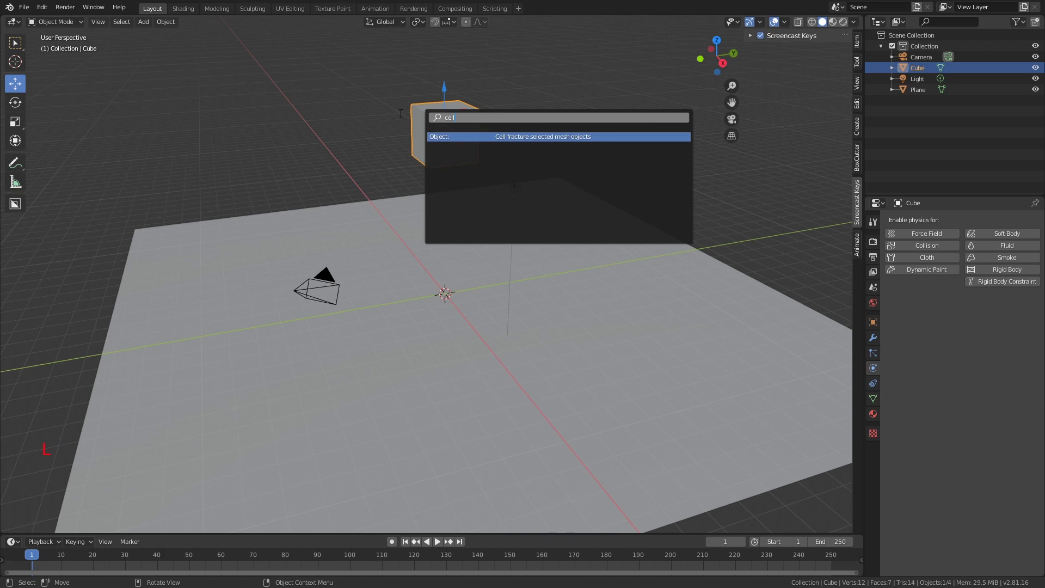
{"action": "left_click", "coordinate": [530, 136]}
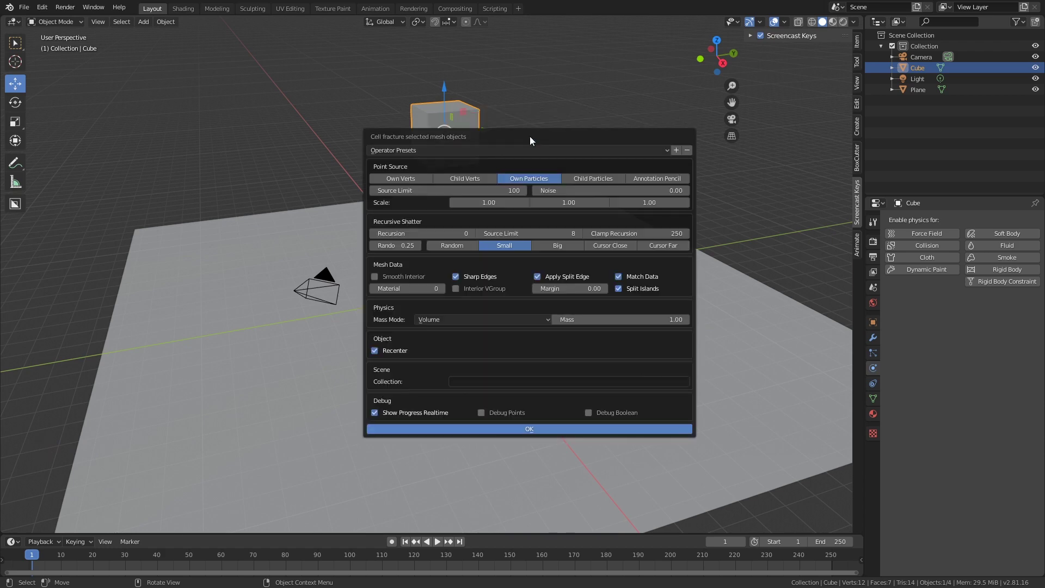
{"action": "left_click_drag", "start_coordinate": [573, 136], "coordinate": [516, 107]}
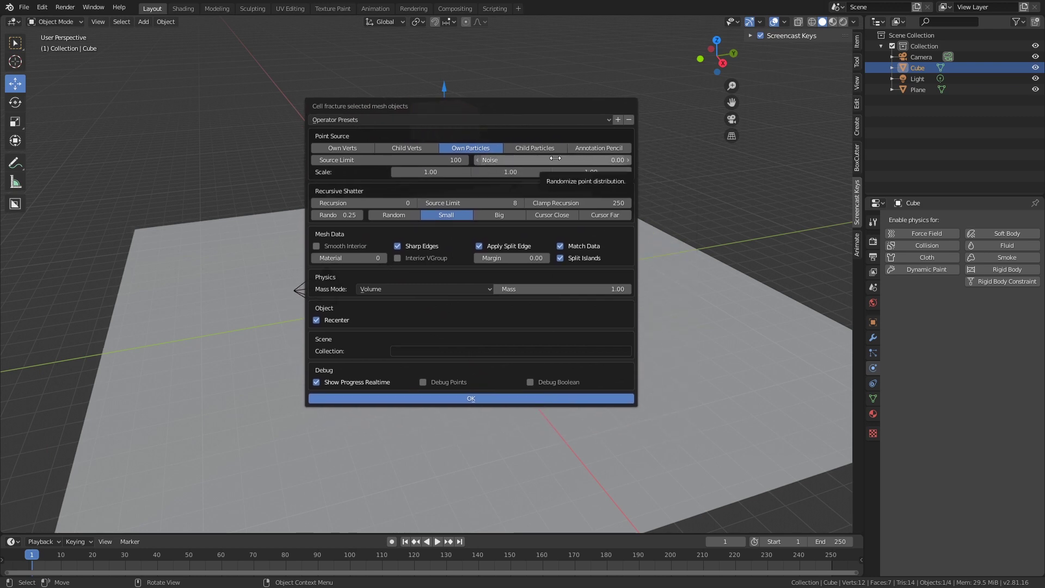
{"action": "left_click_drag", "start_coordinate": [555, 158], "coordinate": [604, 158]}
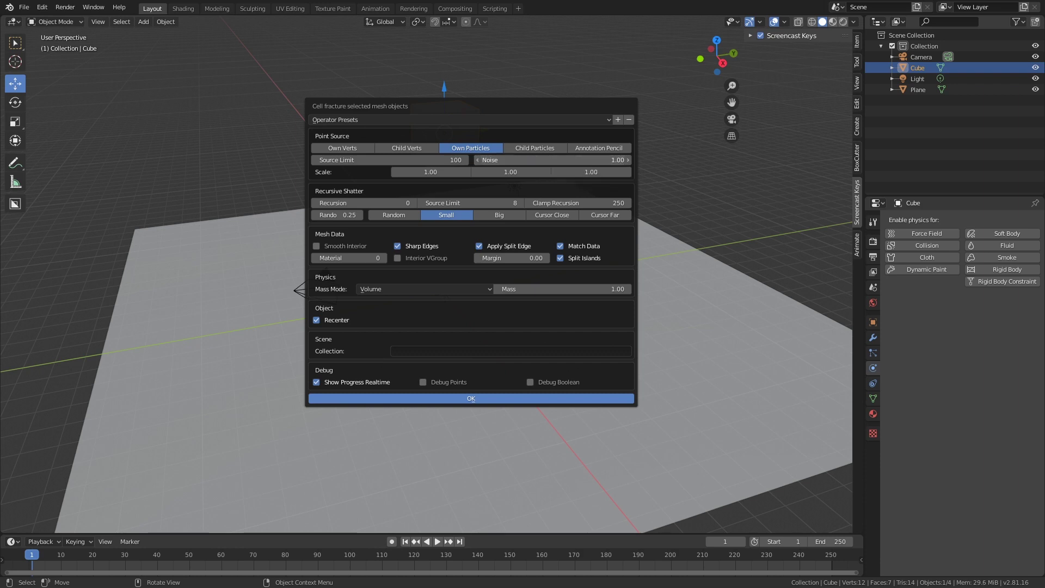
{"action": "left_click", "coordinate": [472, 398]}
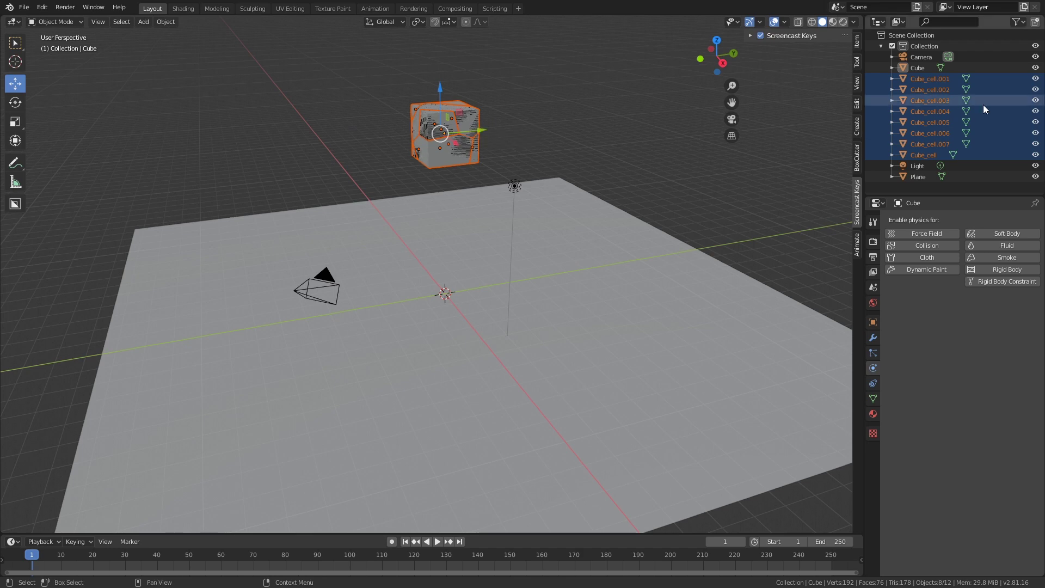
Delete the original Cube from the outliner, then select one Cube_cell fragment.
{"action": "left_click", "coordinate": [920, 67]}
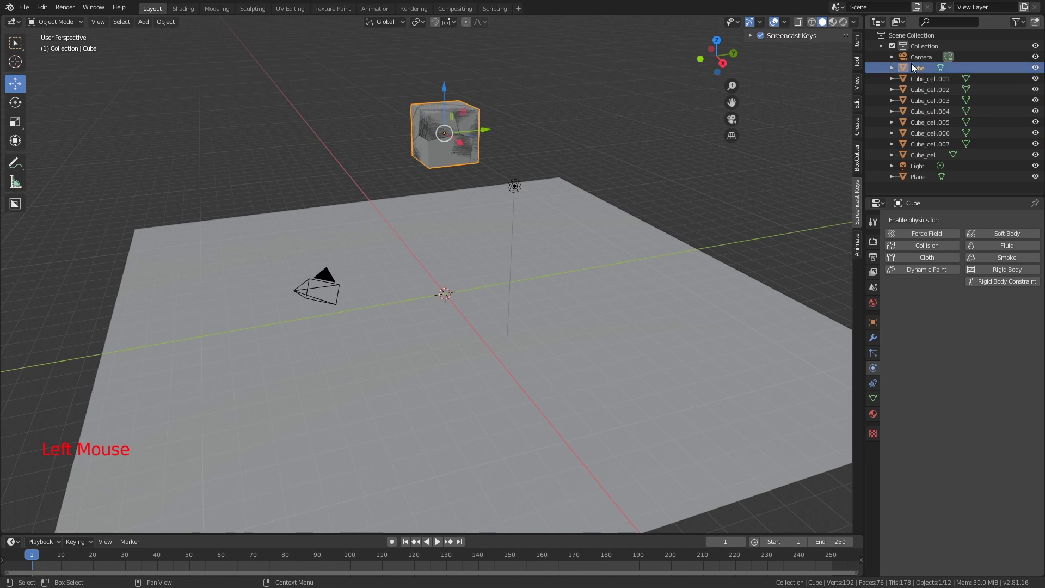
{"action": "key", "text": "Delete"}
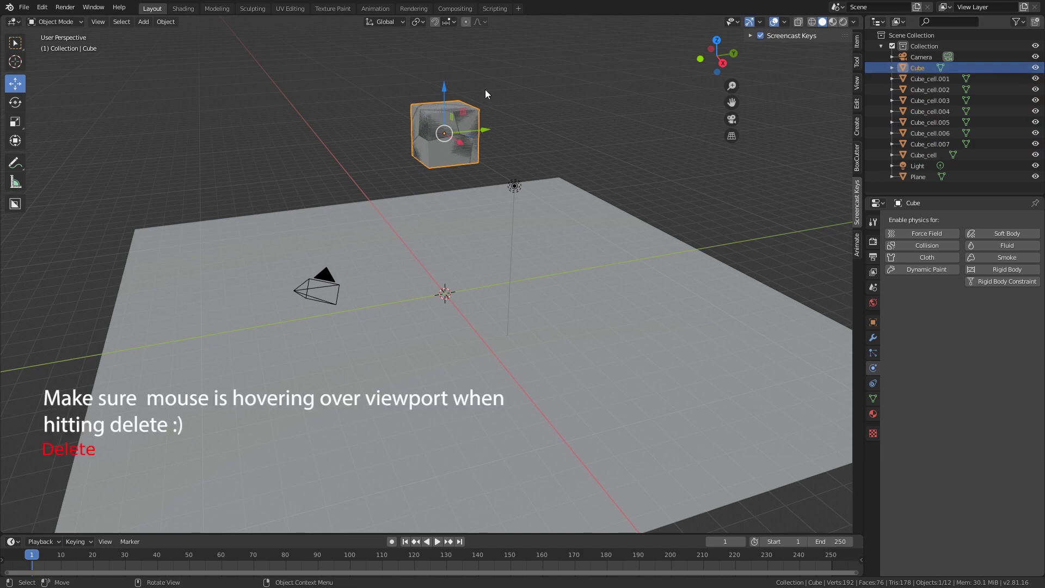
{"action": "key", "text": "Delete"}
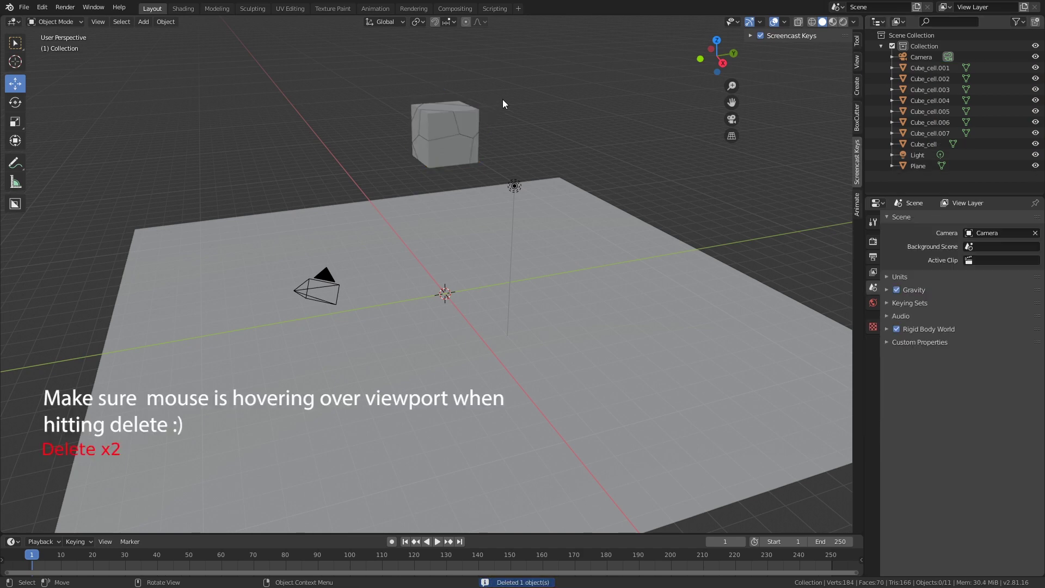
{"action": "left_click", "coordinate": [459, 112]}
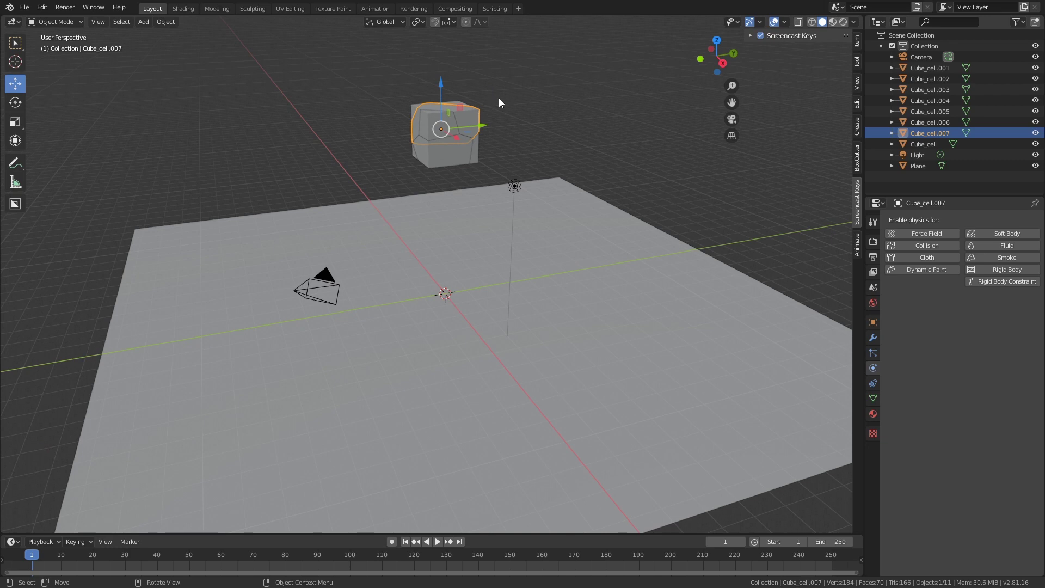
Switch to wireframe shading and box-select all eight Cube_cell fragments.
{"action": "key", "text": "z"}
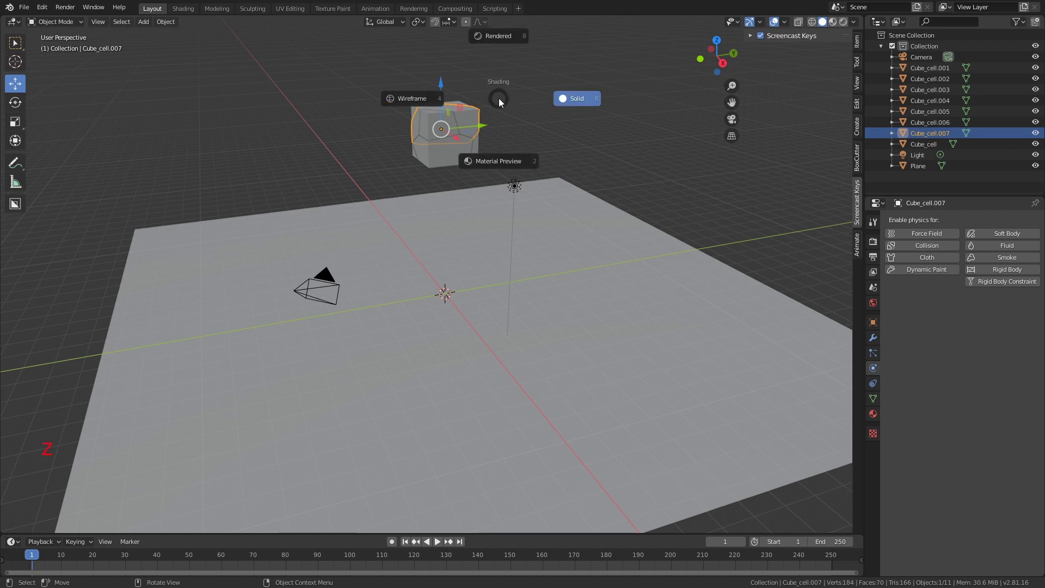
{"action": "left_click", "coordinate": [425, 99]}
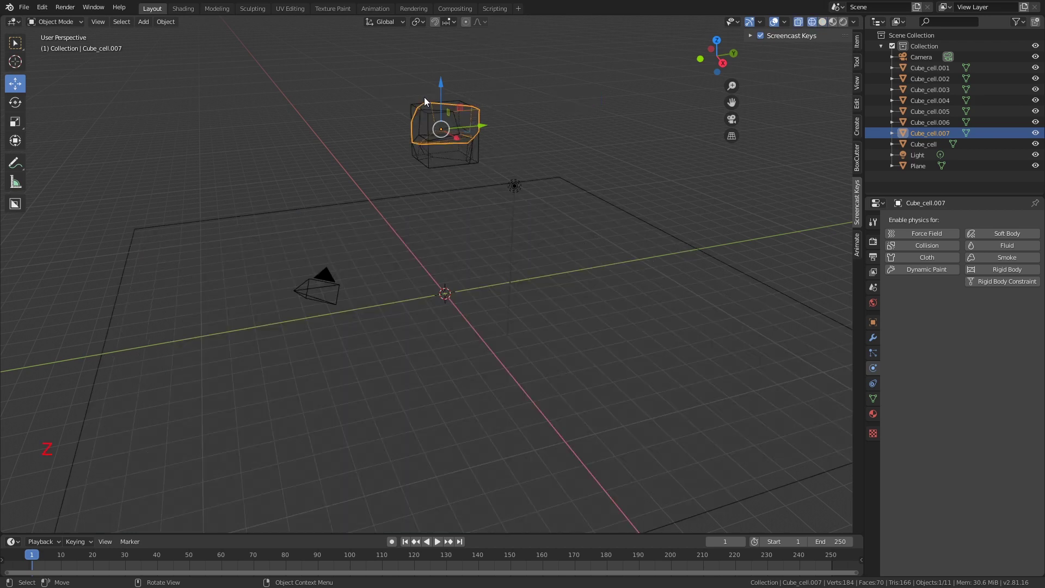
{"action": "key", "text": "b"}
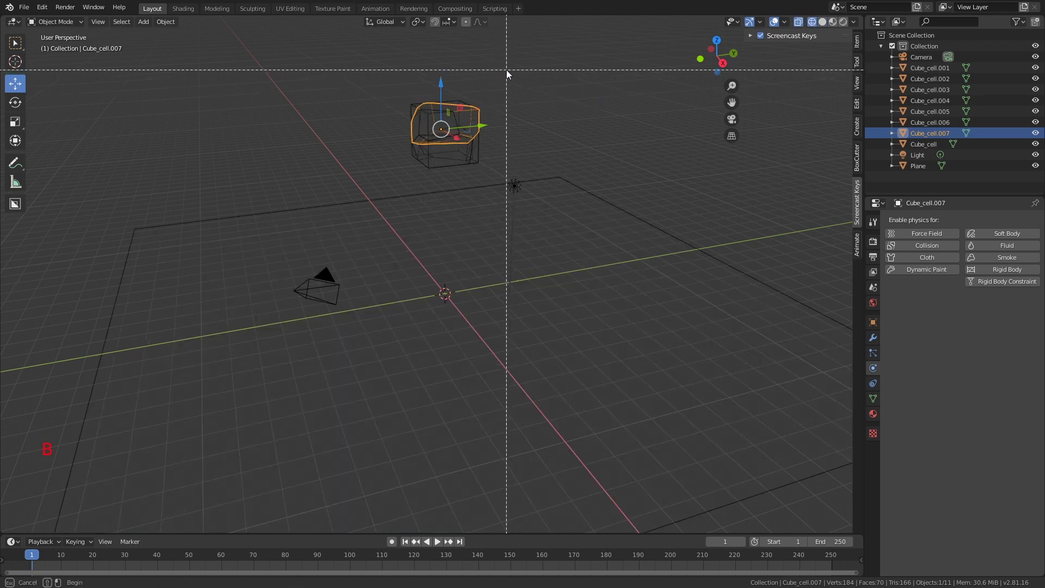
{"action": "left_click_drag", "start_coordinate": [506, 69], "coordinate": [365, 170]}
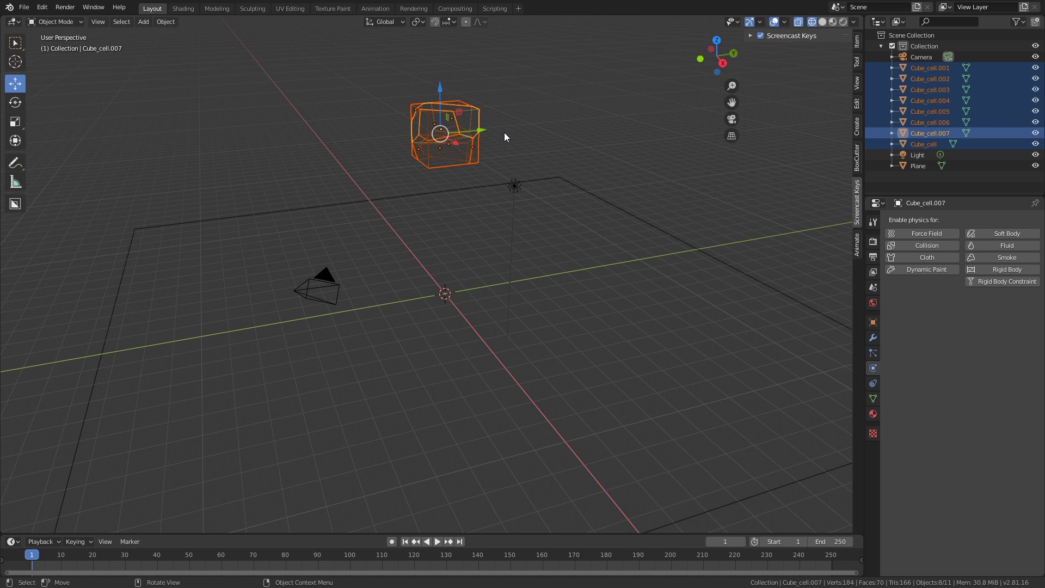
Apply Add Rigid Bodies to the selected Cube_cell fragments through the F3 search.
{"action": "key", "text": "F3"}
{"action": "key", "text": "BackSpace"}
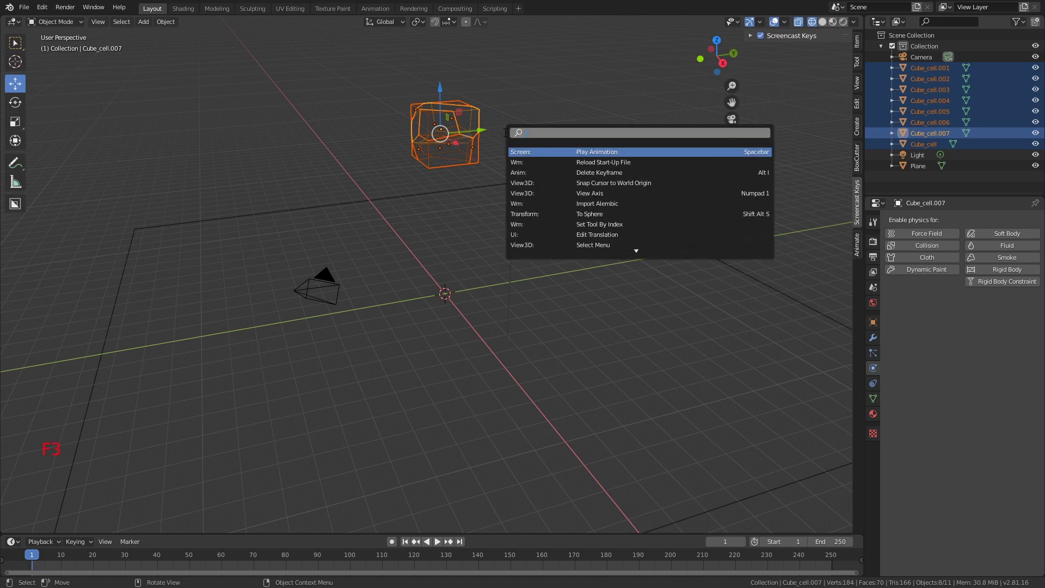
{"action": "type", "text": "add rig"}
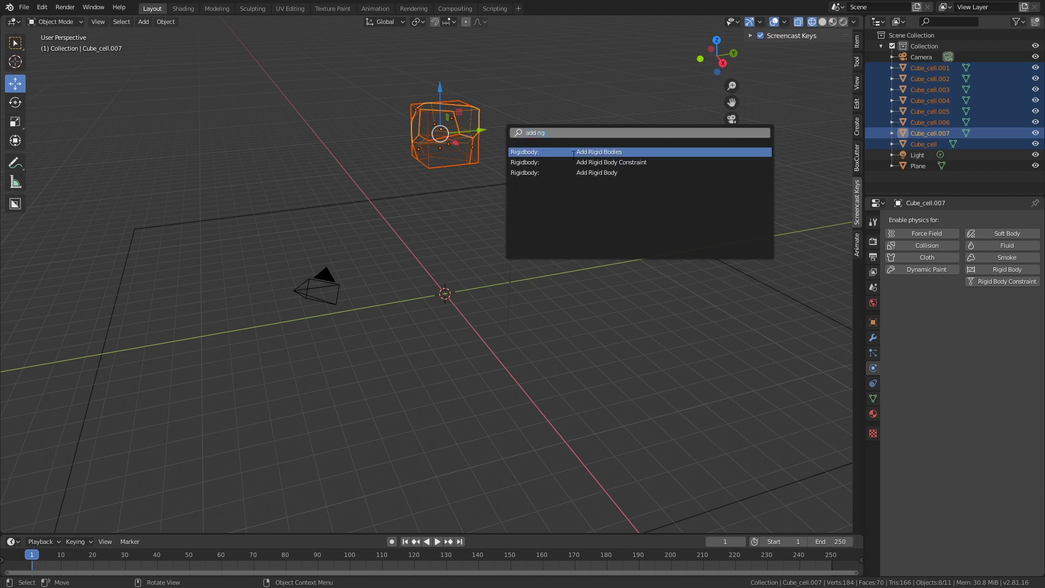
{"action": "left_click", "coordinate": [611, 152]}
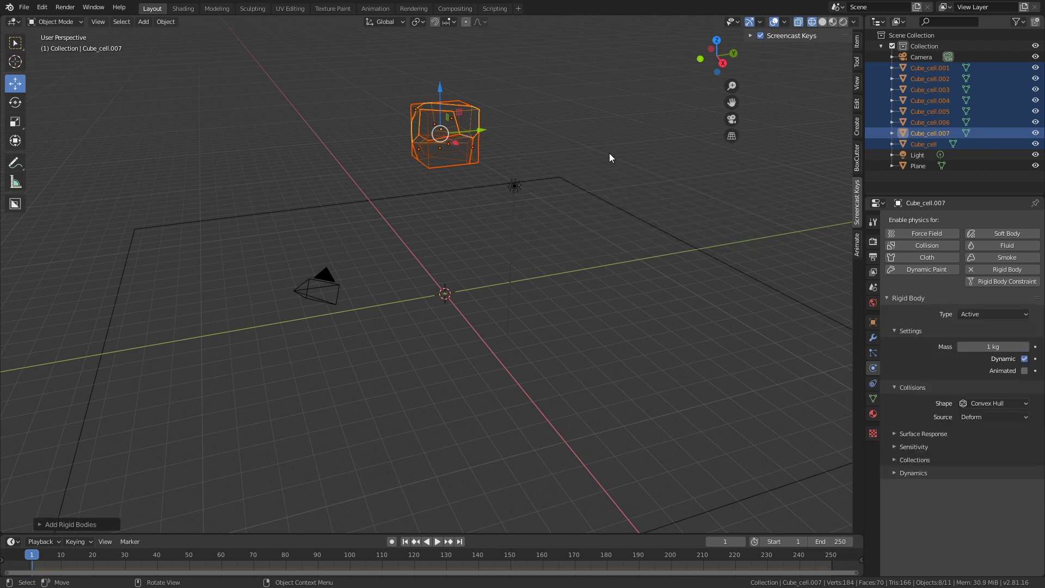
Set the frame rate to 30 fps in Output Properties and enlarge the timeline.
{"action": "left_click", "coordinate": [877, 260]}
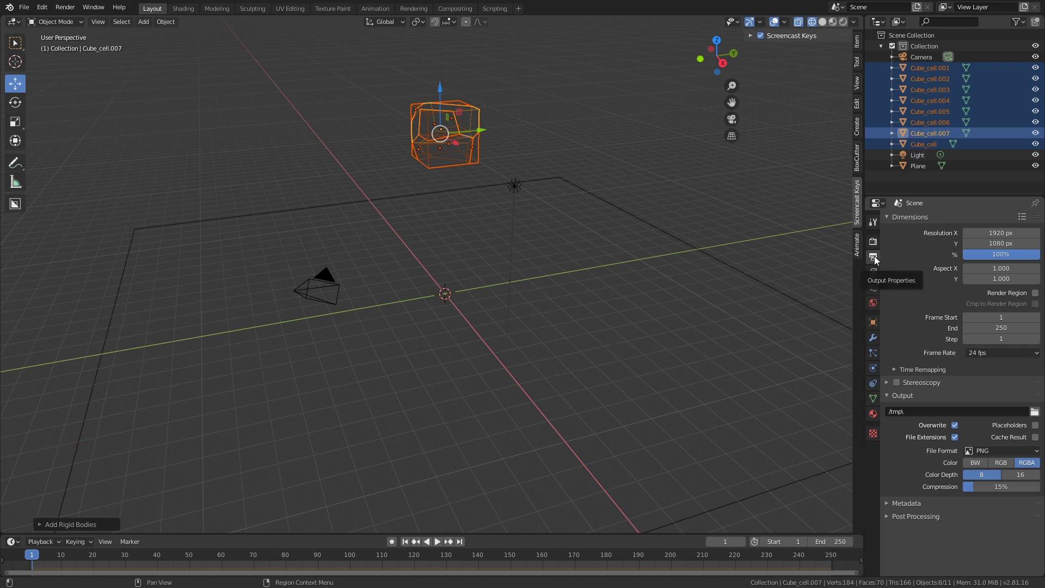
{"action": "left_click", "coordinate": [991, 352]}
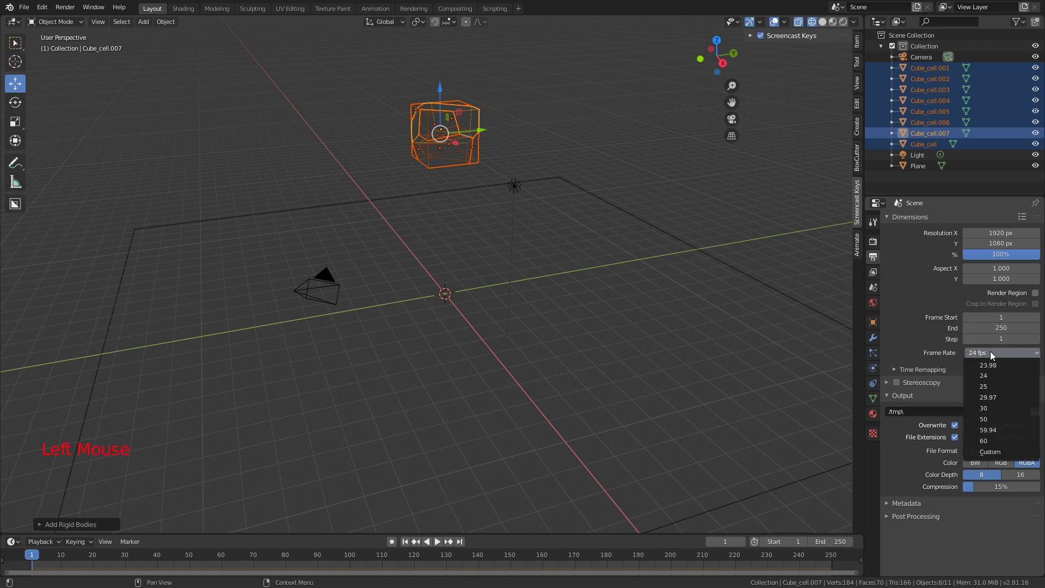
{"action": "left_click", "coordinate": [990, 410]}
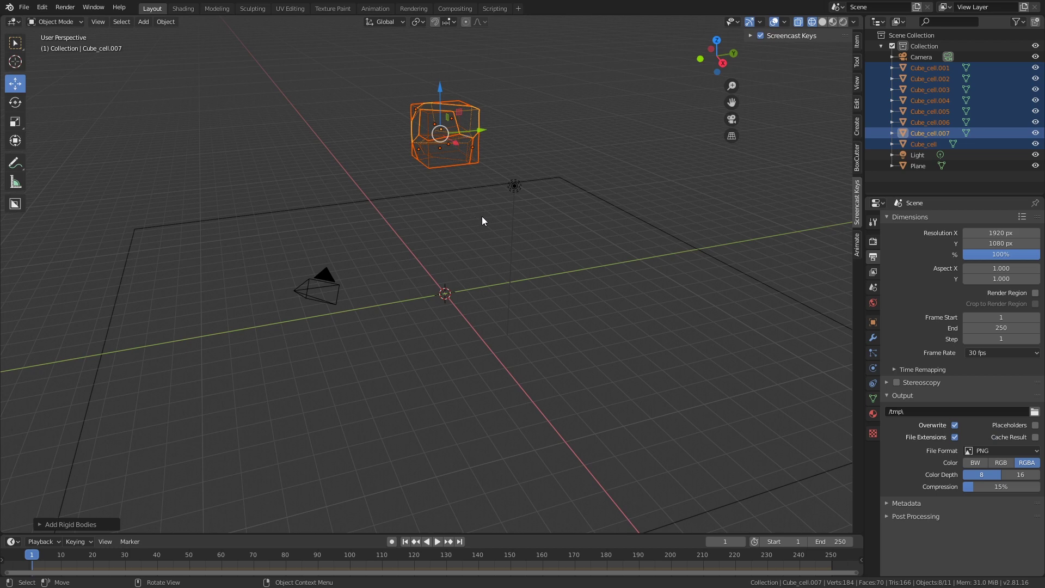
{"action": "left_click_drag", "start_coordinate": [484, 534], "coordinate": [484, 420]}
Check in Physics that the Plane is Passive and each Cube_cell piece is Active.
{"action": "left_click", "coordinate": [354, 150]}
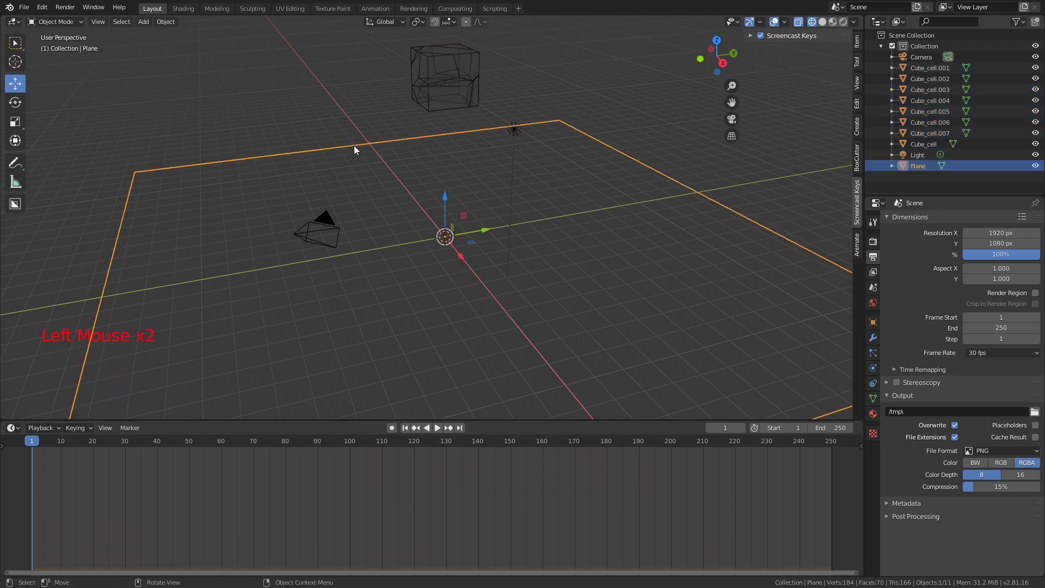
{"action": "left_click", "coordinate": [874, 368]}
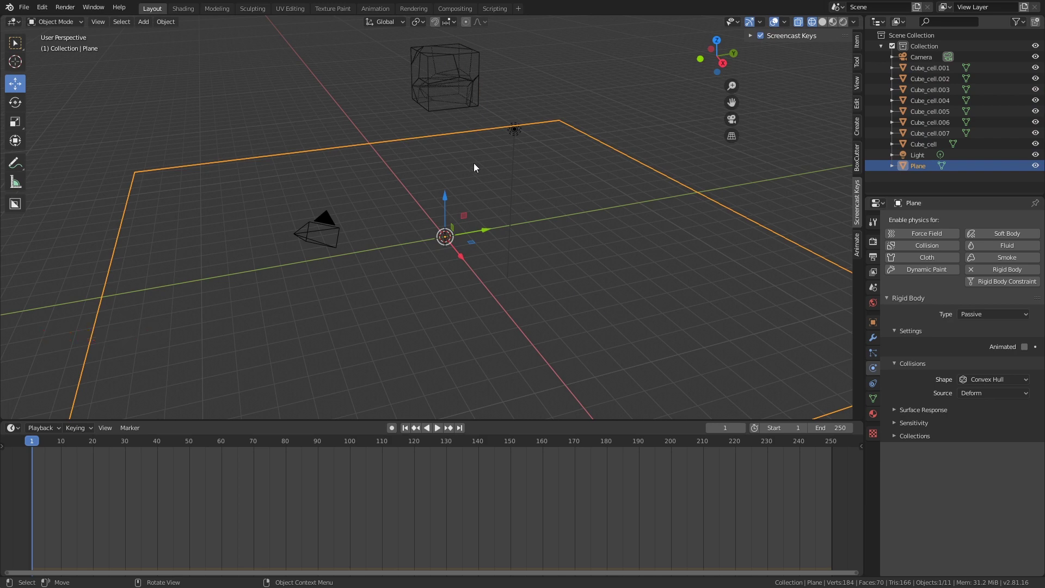
{"action": "left_click", "coordinate": [422, 64]}
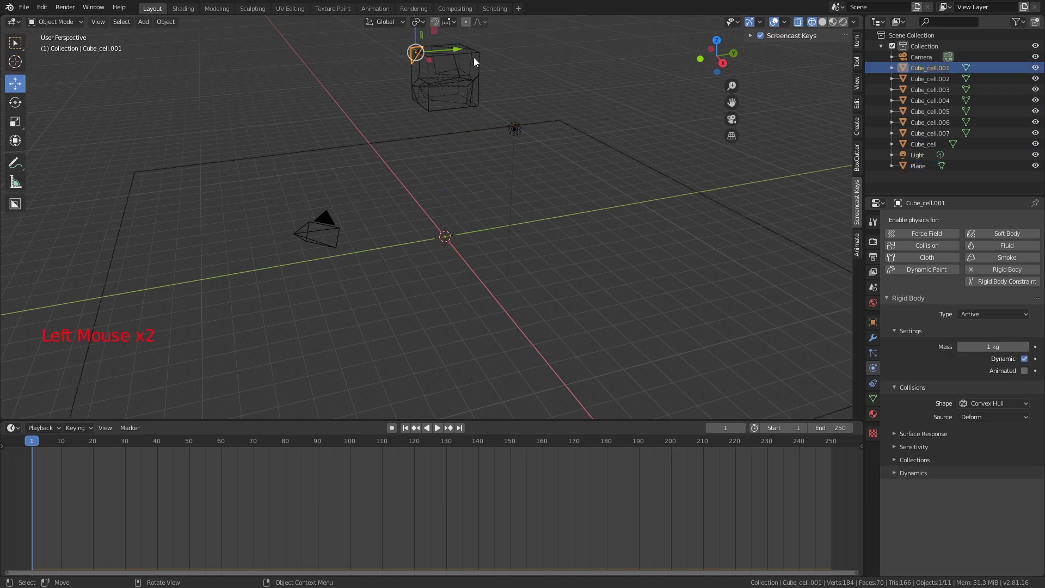
{"action": "left_click", "coordinate": [421, 74]}
{"action": "left_click", "coordinate": [418, 61]}
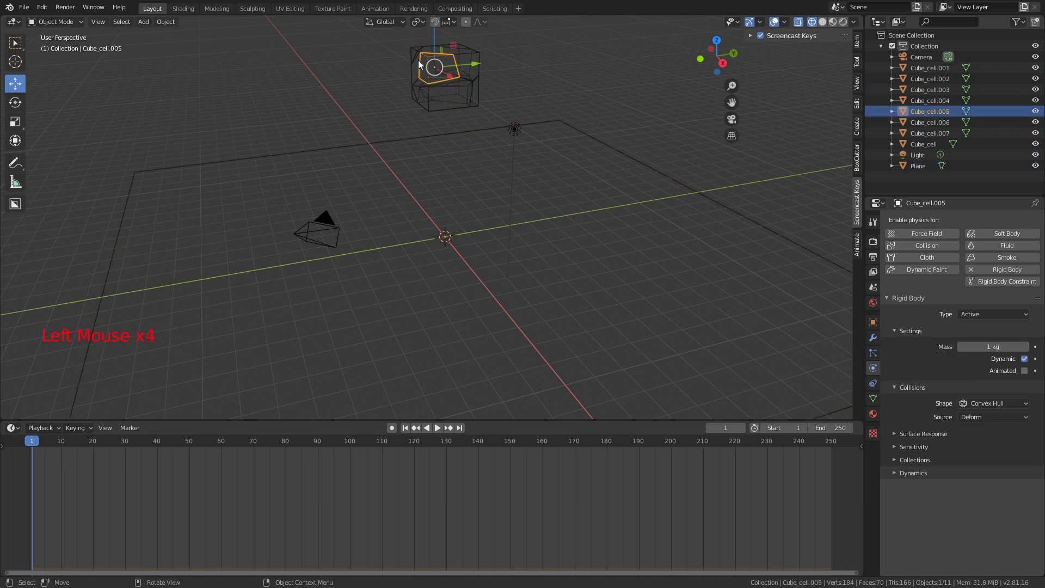
{"action": "left_click", "coordinate": [472, 93]}
{"action": "left_click", "coordinate": [445, 54]}
{"action": "left_click", "coordinate": [429, 98]}
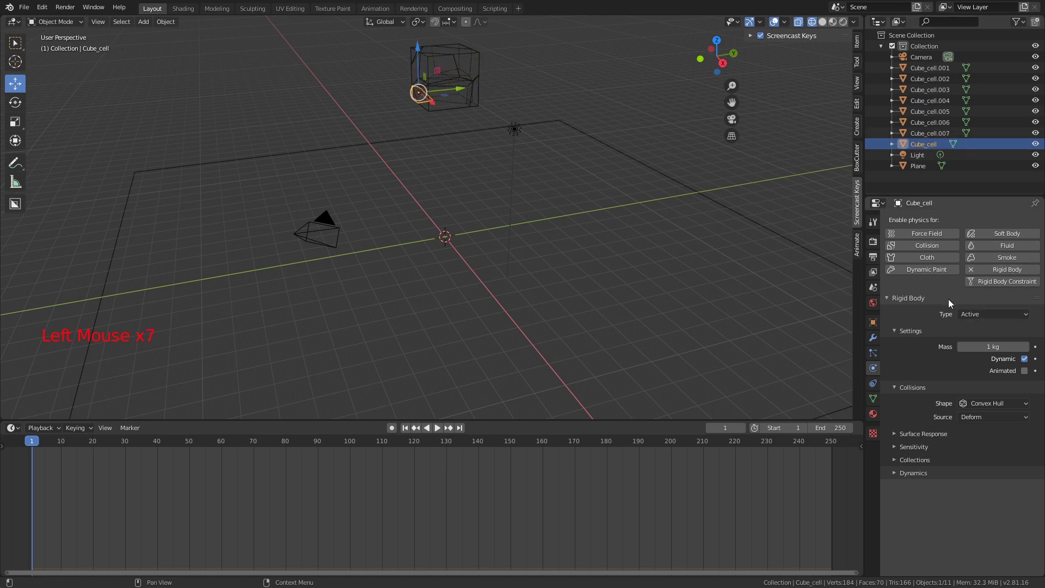
{"action": "left_click", "coordinate": [458, 57]}
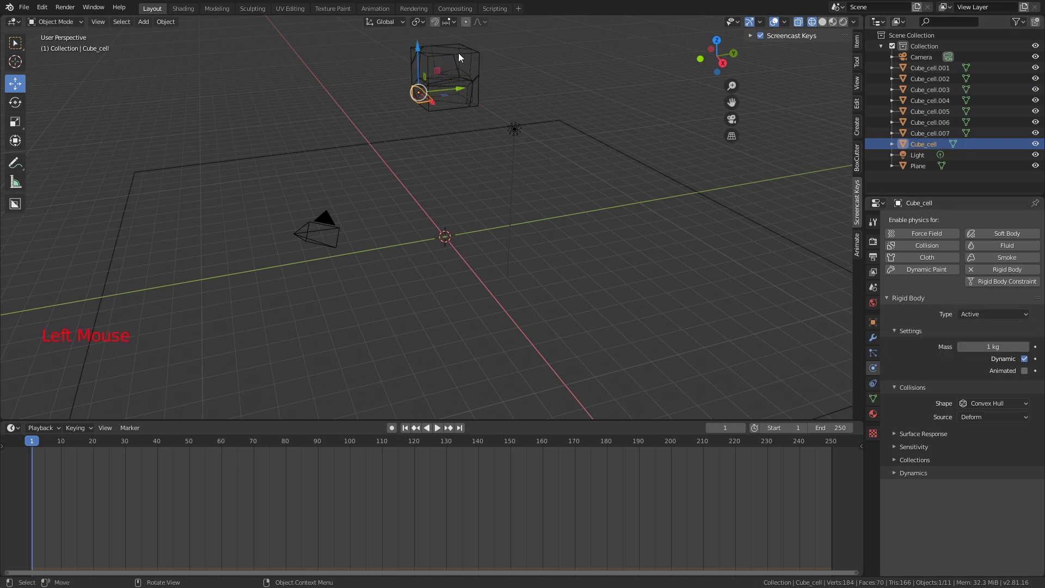
{"action": "scroll", "coordinate": [449, 241], "scroll_direction": "down", "scroll_amount": 2}
Return to solid shading and play the simulation from frame 1, stopping at frame 131.
{"action": "middle_click_drag", "start_coordinate": [448, 241], "coordinate": [440, 271]}
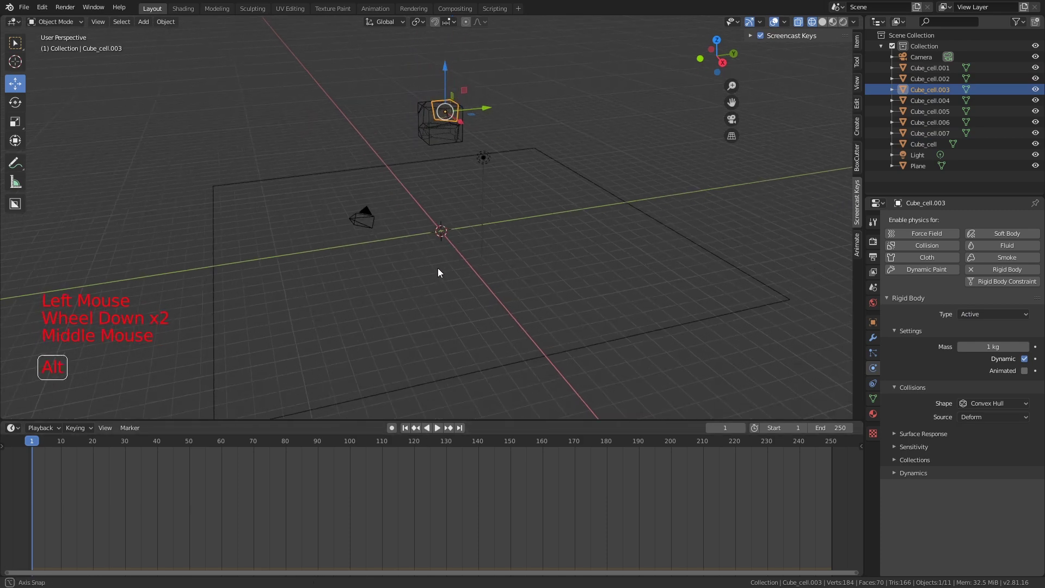
{"action": "key", "text": "z"}
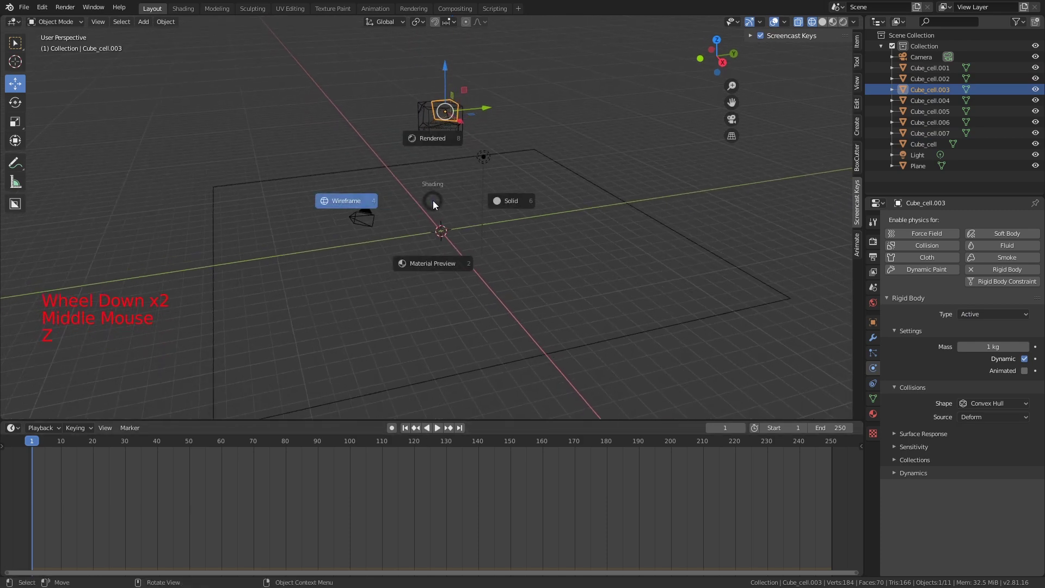
{"action": "left_click", "coordinate": [518, 201]}
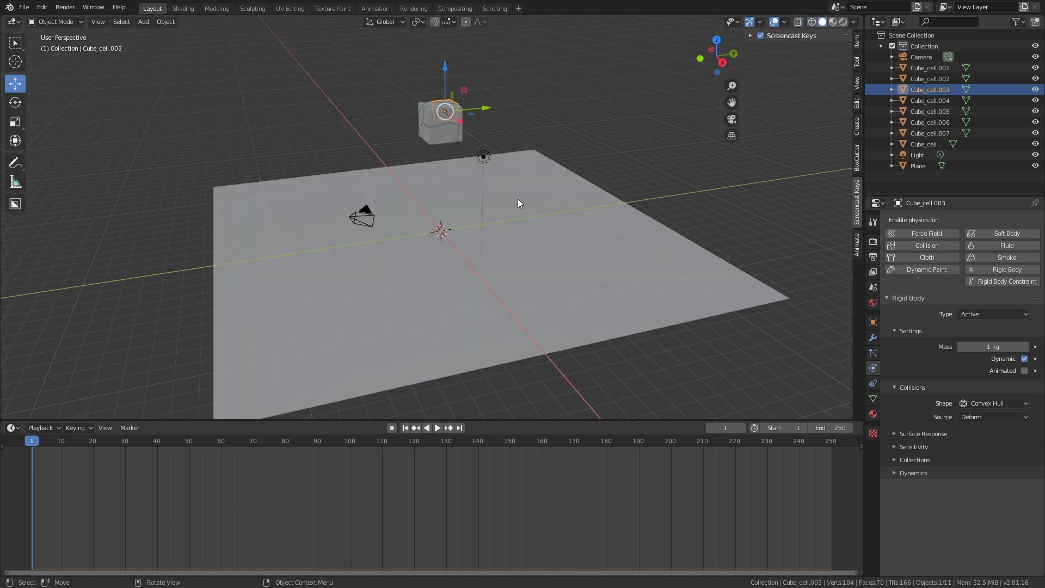
{"action": "left_click", "coordinate": [406, 430]}
{"action": "left_click", "coordinate": [439, 427]}
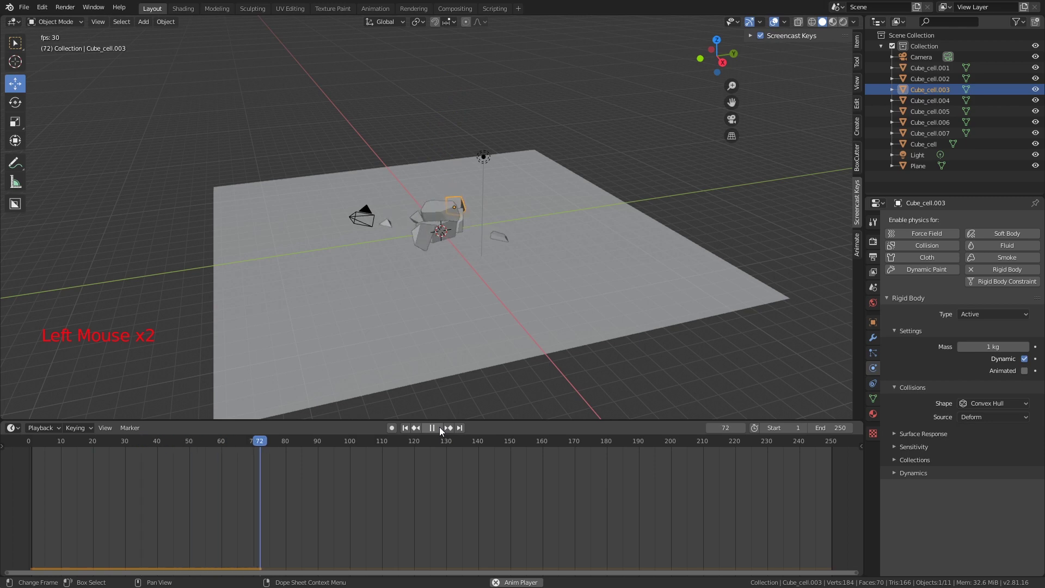
{"action": "left_click", "coordinate": [439, 427]}
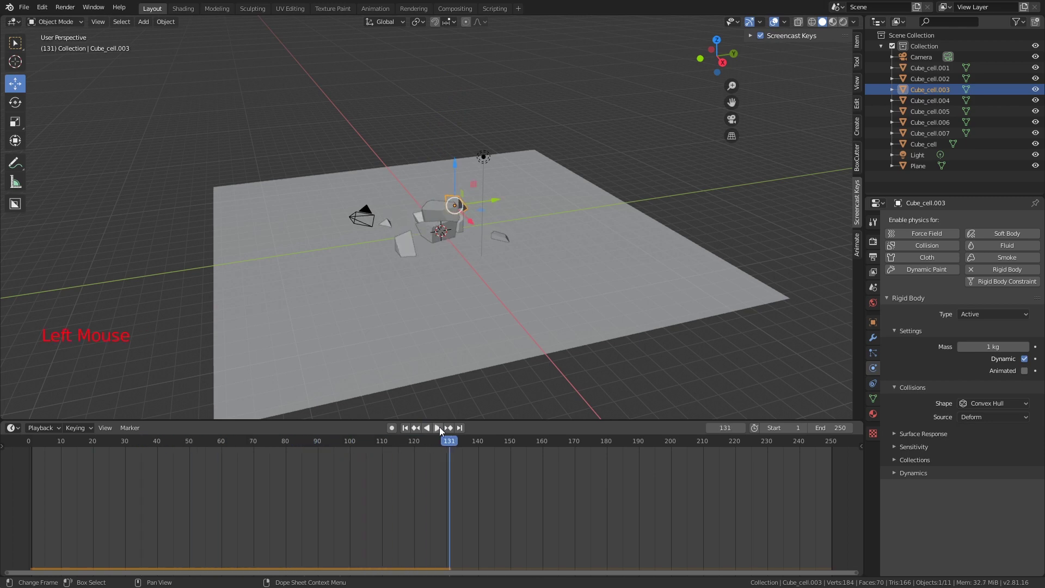
Switch to the camera view and jump back to frame 1.
{"action": "middle_click_drag", "start_coordinate": [377, 303], "coordinate": [408, 308]}
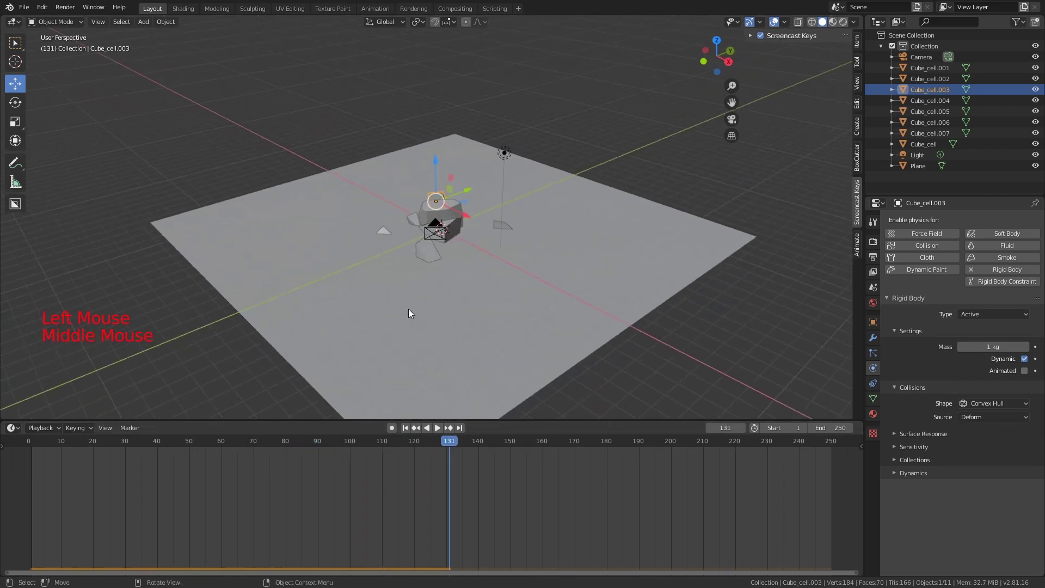
{"action": "key", "text": "KP_0"}
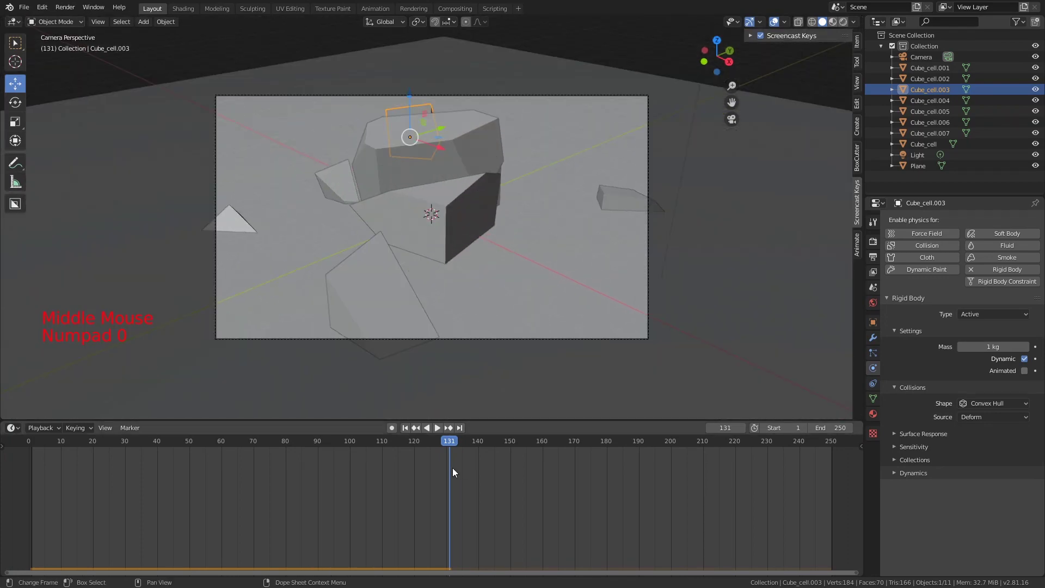
{"action": "left_click", "coordinate": [407, 429]}
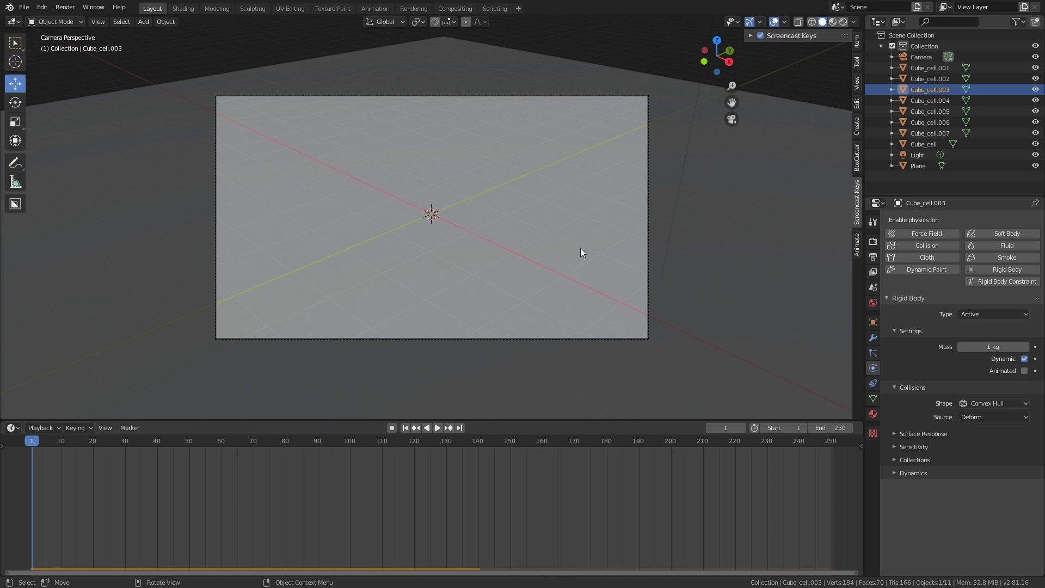
Frame the cube in free view and select all eight Cube_cell fragments in the Outliner.
{"action": "key", "text": "KP_0"}
{"action": "middle_click_drag", "start_coordinate": [582, 252], "coordinate": [429, 175]}
{"action": "scroll", "coordinate": [464, 224], "scroll_direction": "up", "scroll_amount": 2}
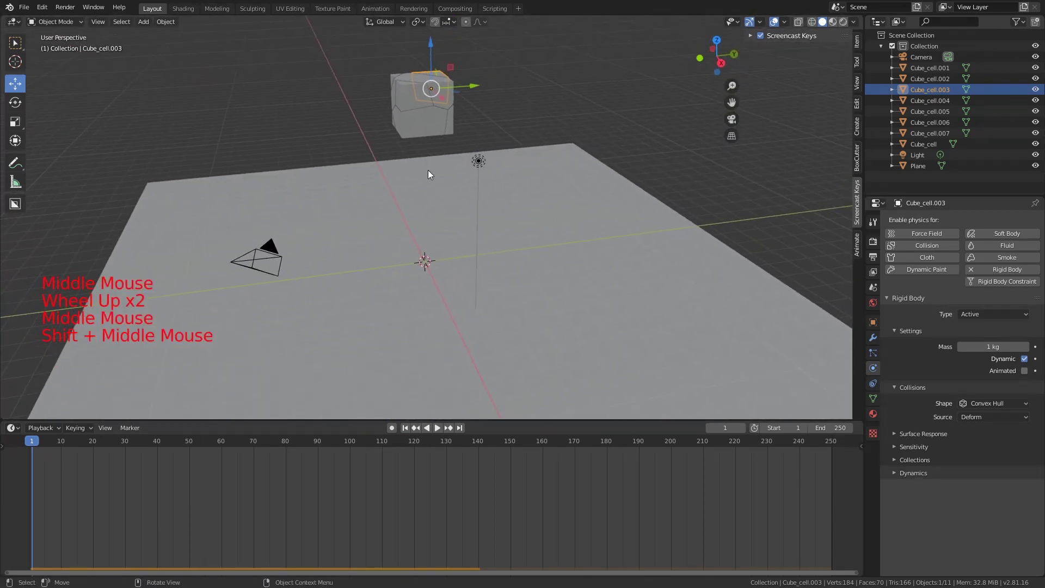
{"action": "left_click", "coordinate": [912, 143]}
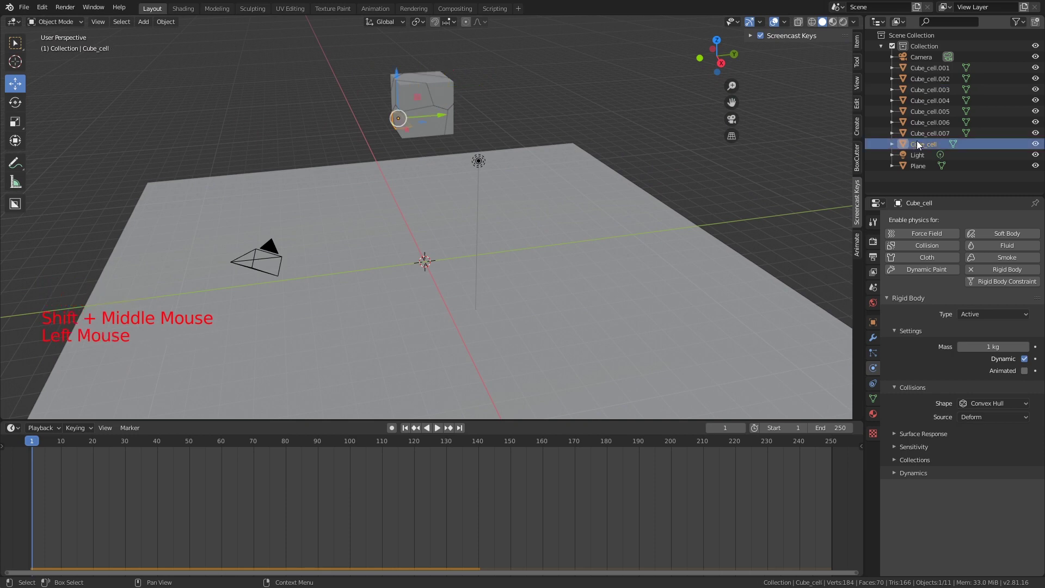
{"action": "left_click", "coordinate": [920, 132], "text": "ctrl"}
{"action": "left_click", "coordinate": [922, 122], "text": "ctrl"}
{"action": "left_click", "coordinate": [921, 111], "text": "ctrl"}
{"action": "left_click", "coordinate": [919, 101], "text": "ctrl"}
{"action": "left_click", "coordinate": [917, 90], "text": "ctrl"}
{"action": "left_click", "coordinate": [917, 75], "text": "ctrl"}
{"action": "left_click", "coordinate": [916, 67], "text": "ctrl"}
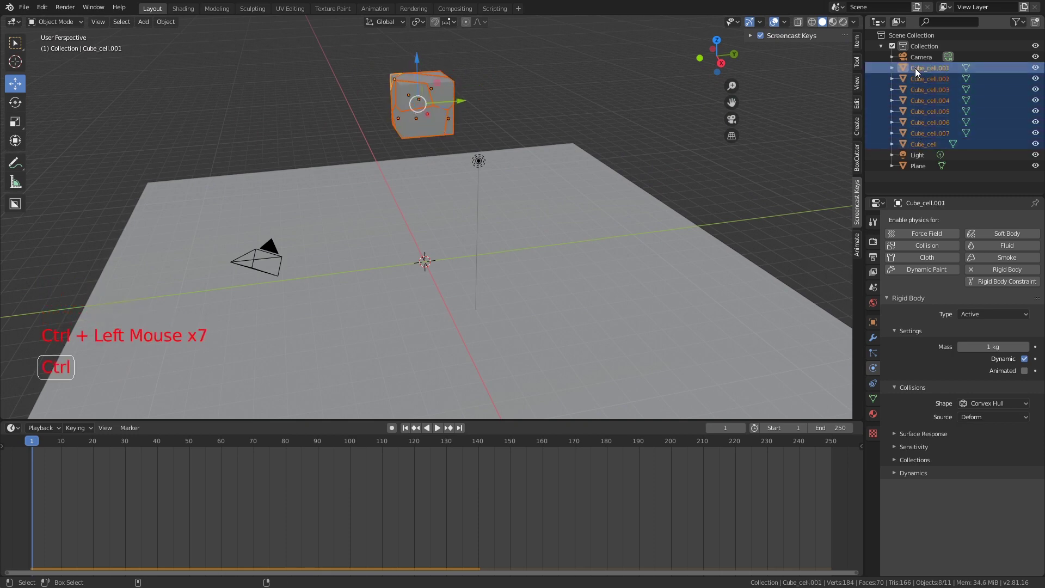
Trackball-rotate the selected cells so the cube hangs tilted, then orbit to check the tilt.
{"action": "key", "text": "r"}
{"action": "key", "text": "r"}
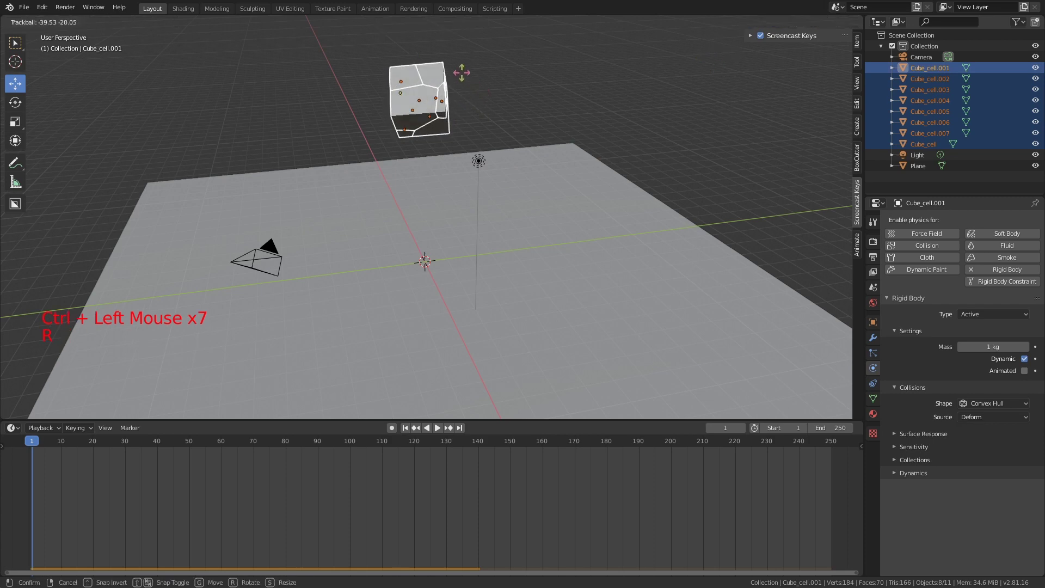
{"action": "left_click", "coordinate": [447, 60]}
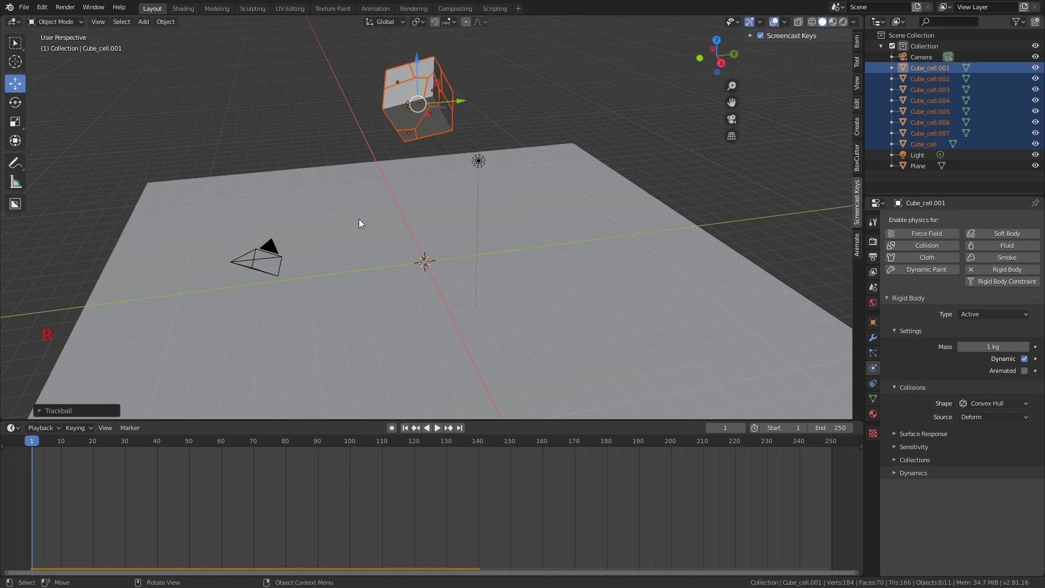
{"action": "middle_click_drag", "start_coordinate": [357, 264], "coordinate": [401, 232]}
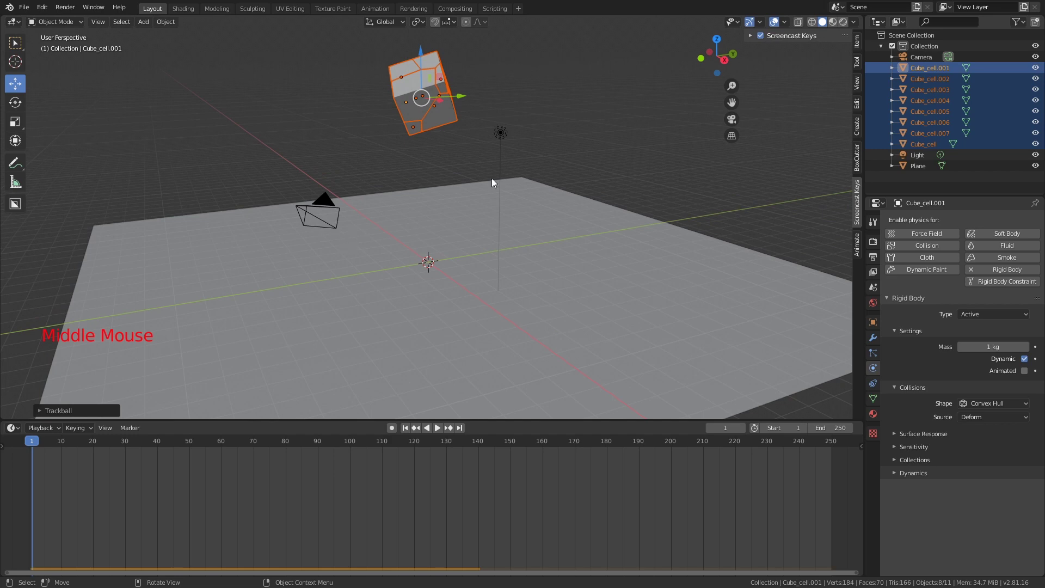
{"action": "middle_click_drag", "start_coordinate": [486, 229], "coordinate": [453, 254]}
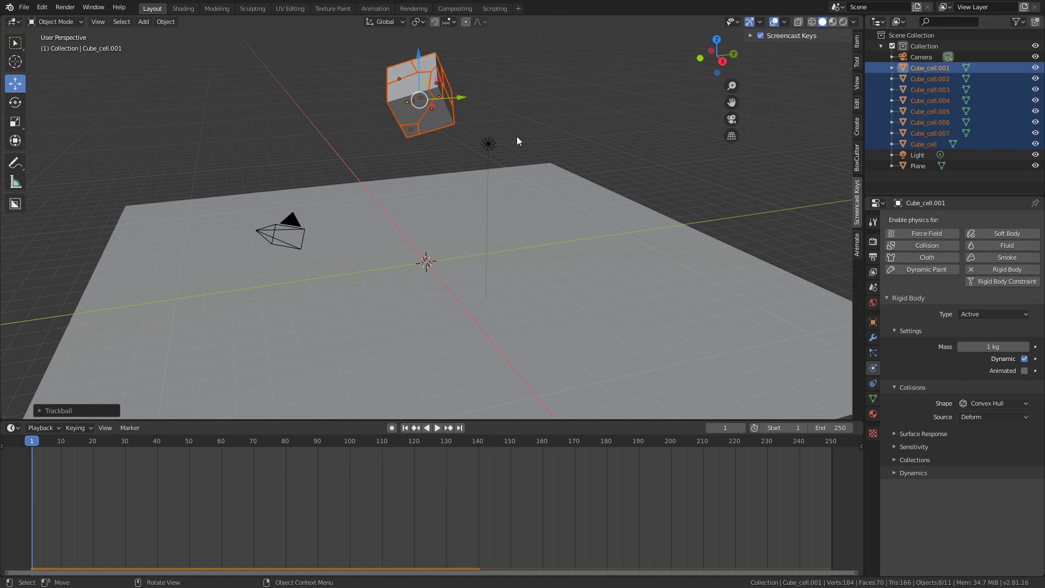
Play the fracture simulation, then replay it from frame 1 through the camera, stopping at frame 89.
{"action": "left_click", "coordinate": [438, 428]}
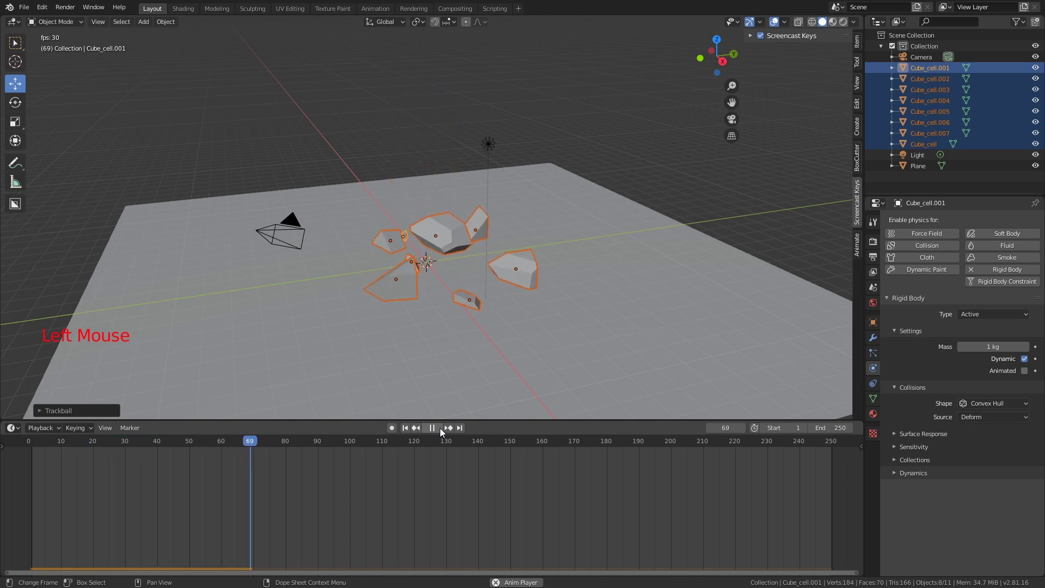
{"action": "left_click", "coordinate": [434, 428]}
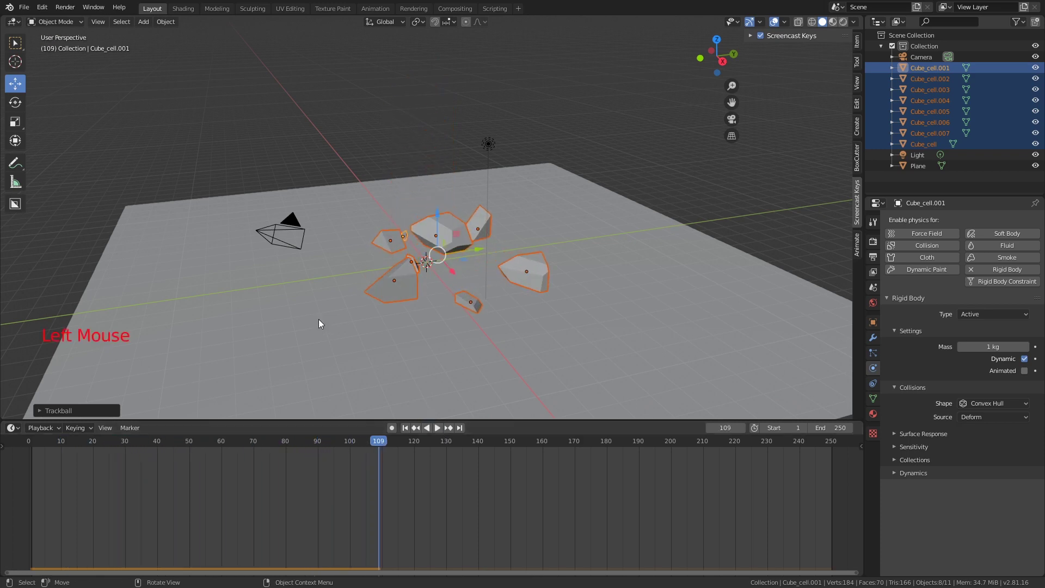
{"action": "key", "text": "KP_0"}
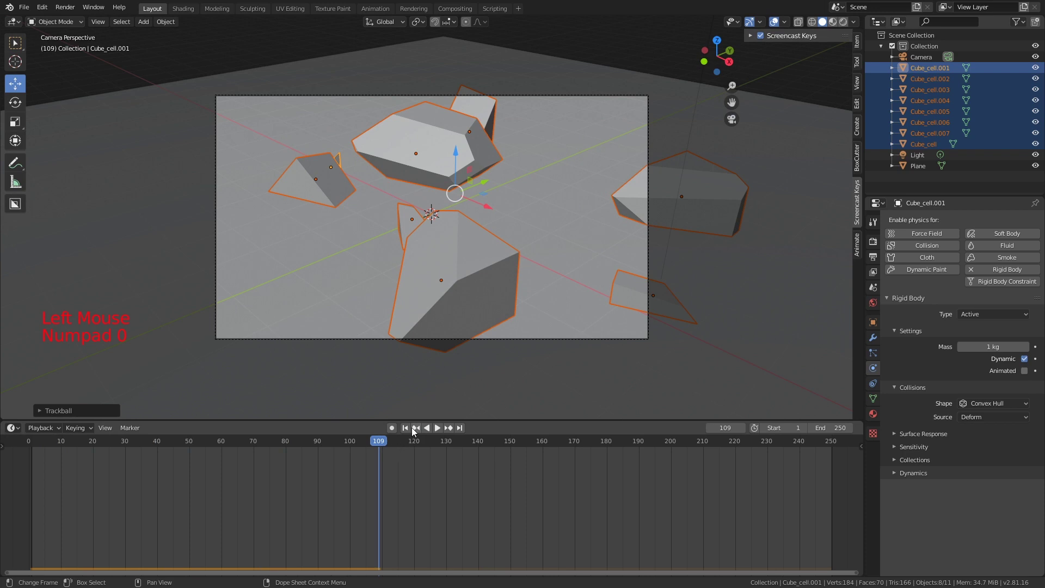
{"action": "left_click", "coordinate": [405, 428]}
{"action": "left_click", "coordinate": [438, 428]}
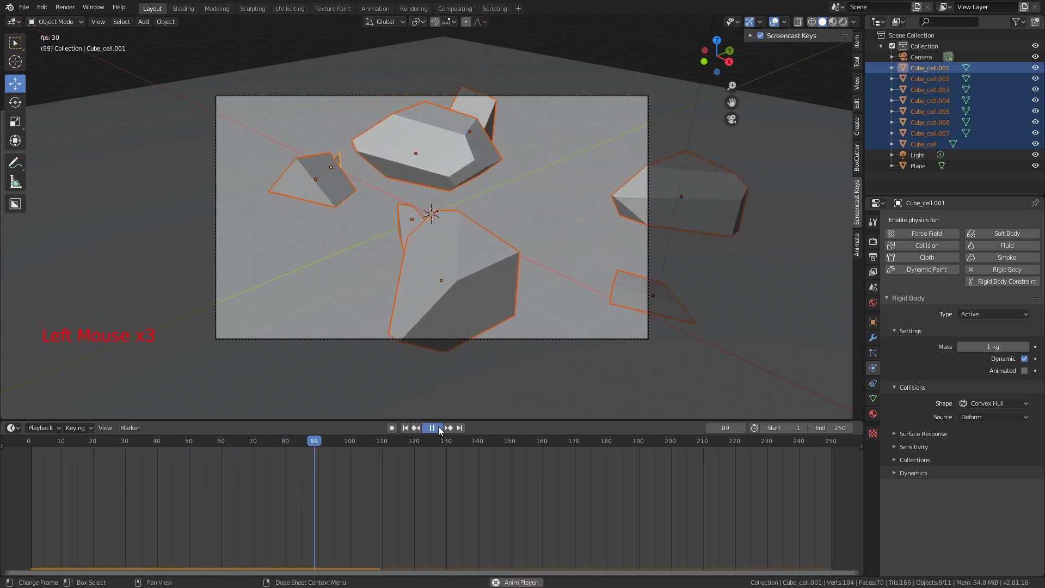
{"action": "left_click", "coordinate": [439, 427]}
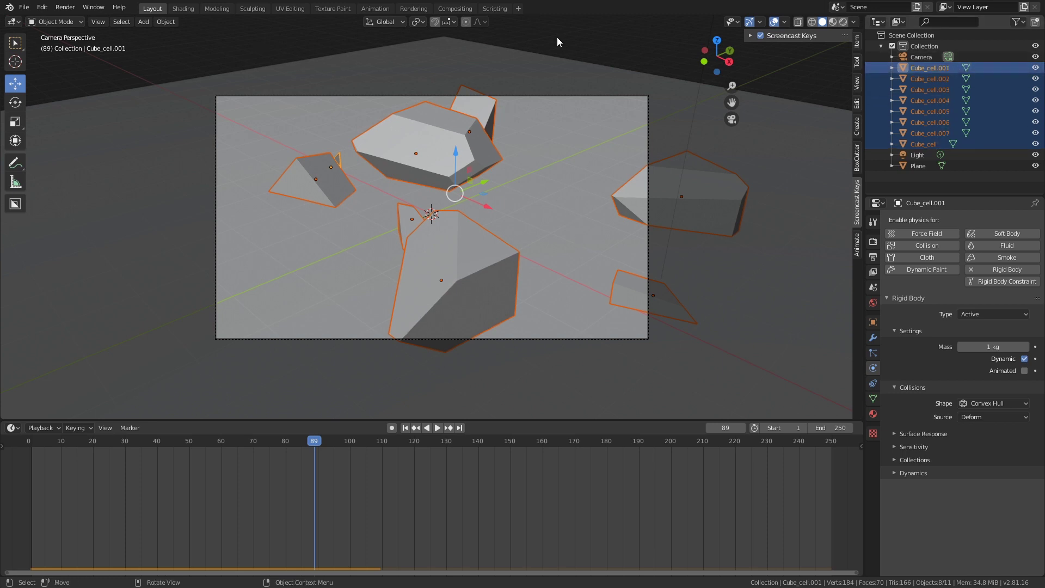
Choose Object > Rigid Body > Bake to Keyframes for the selected cells, frames 1–250, step 1.
{"action": "left_click", "coordinate": [174, 22]}
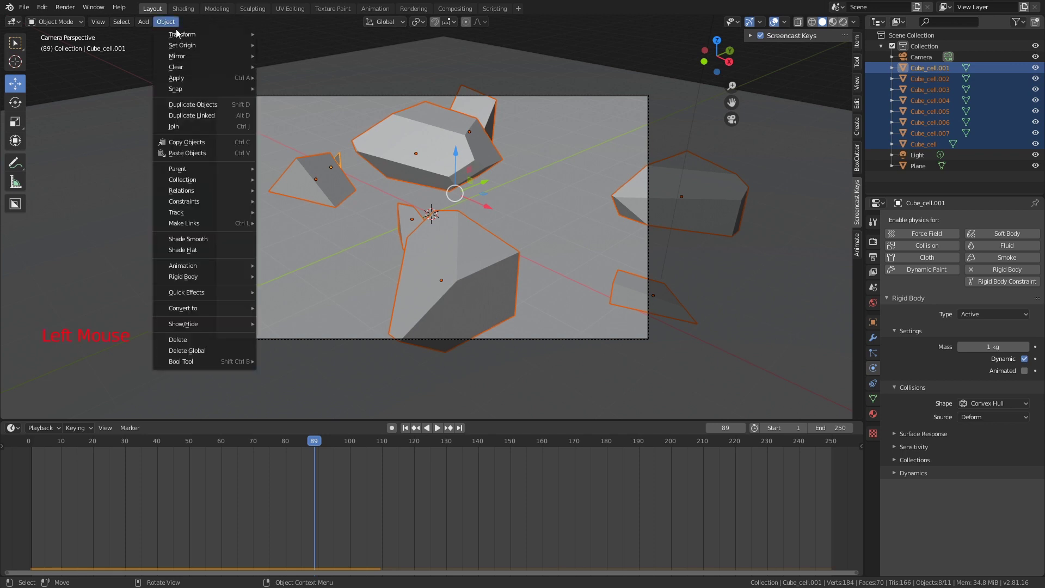
{"action": "mouse_move", "coordinate": [233, 273]}
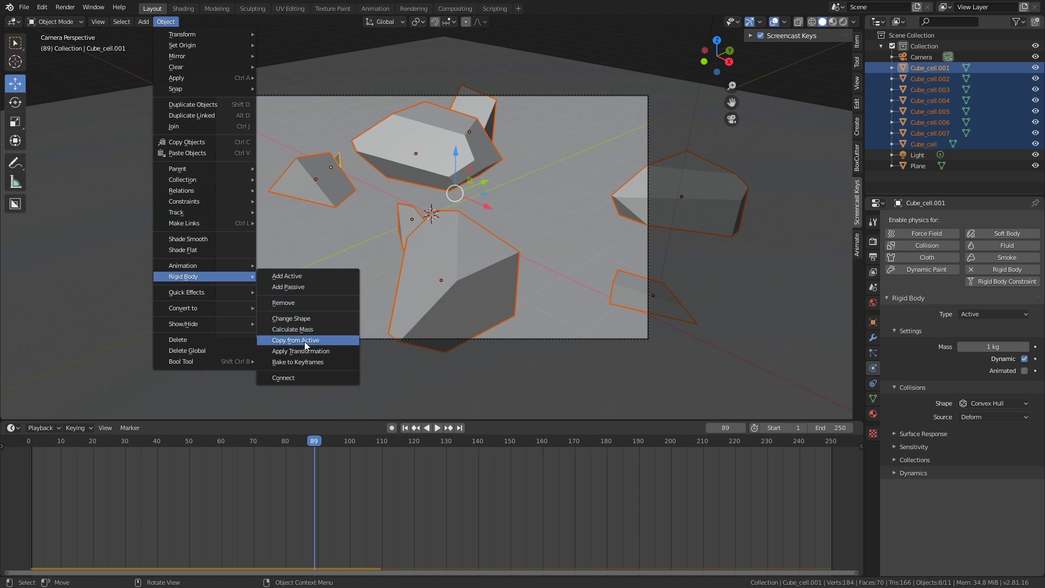
{"action": "left_click", "coordinate": [304, 362]}
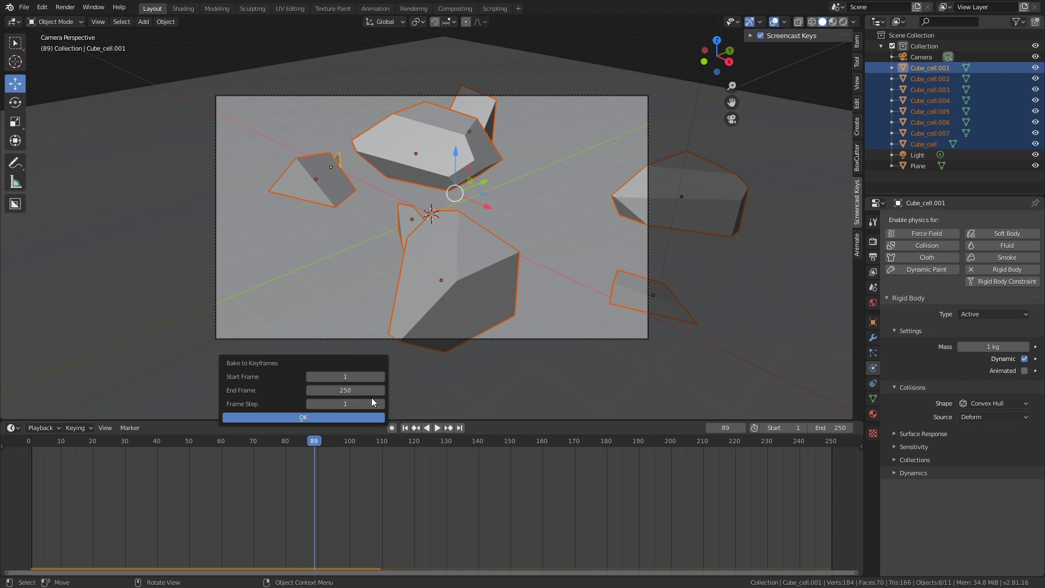
Bake frames 1–250 to keyframes, enlarge the timeline, and scrub the result to frame 75.
{"action": "left_click", "coordinate": [336, 418]}
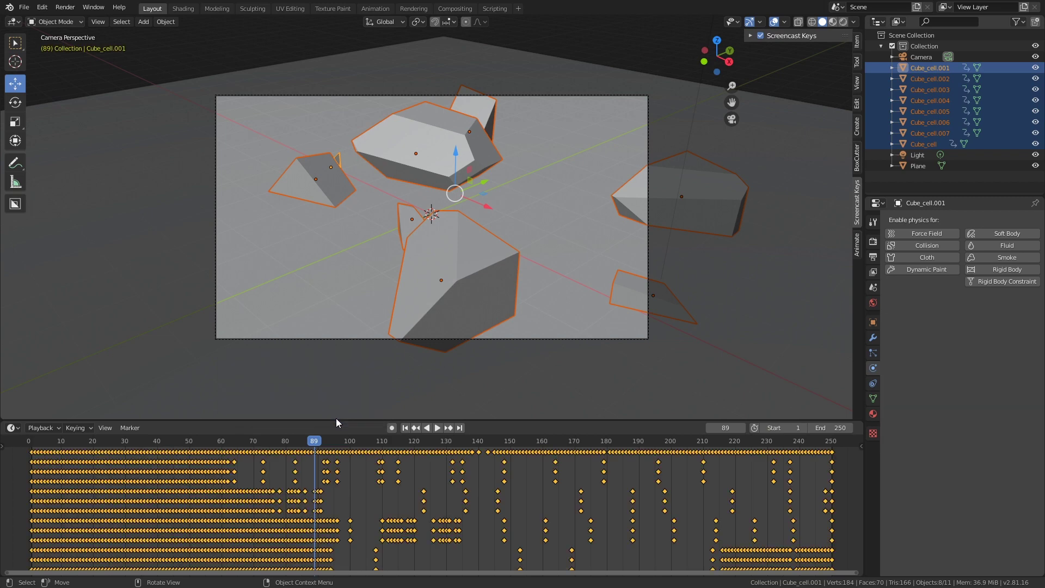
{"action": "left_click_drag", "start_coordinate": [359, 420], "coordinate": [218, 279]}
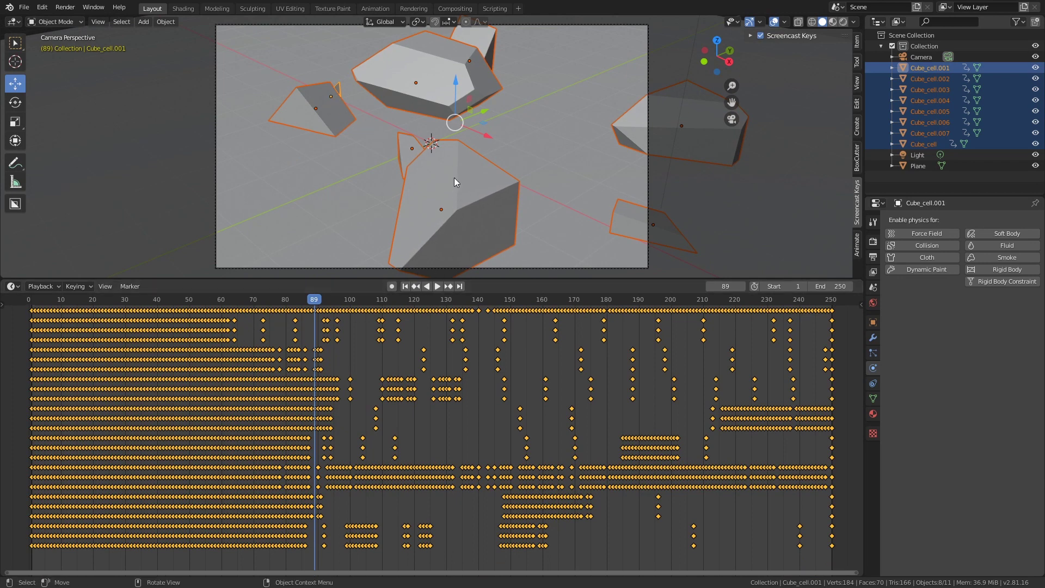
{"action": "left_click", "coordinate": [320, 303]}
{"action": "left_click_drag", "start_coordinate": [320, 303], "coordinate": [263, 285]}
{"action": "key", "text": "space"}
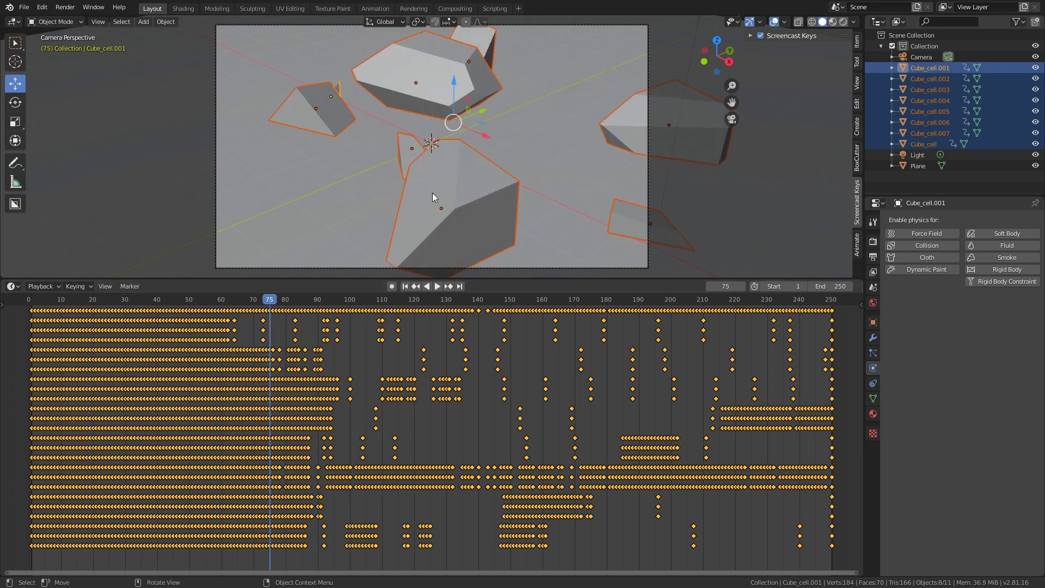
Select individual fragments such as Cube_cell.004 and Cube_cell.007 to inspect their baked keys.
{"action": "left_click", "coordinate": [468, 158]}
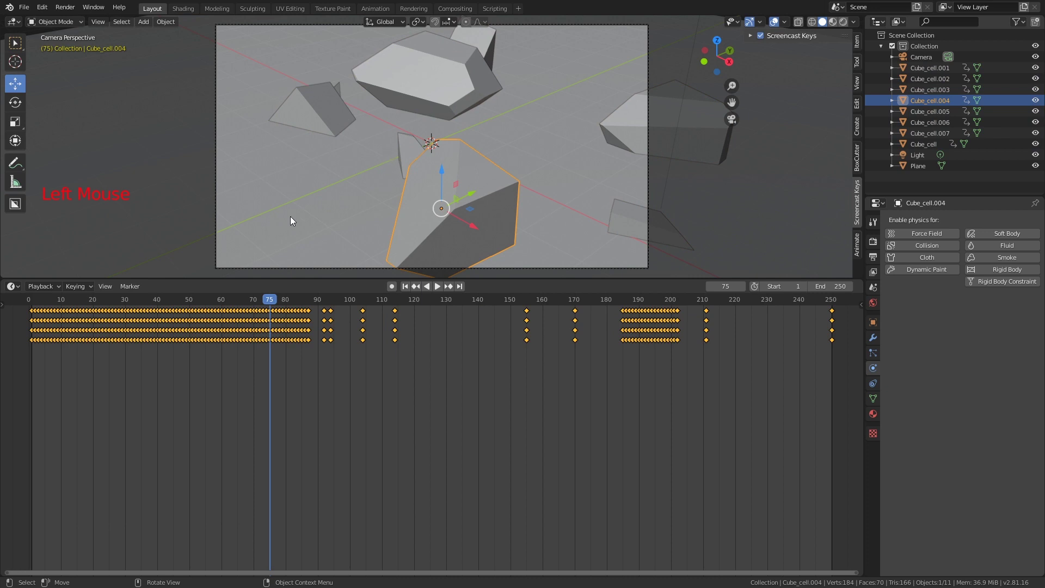
{"action": "left_click", "coordinate": [322, 113]}
{"action": "left_click", "coordinate": [404, 67]}
{"action": "left_click", "coordinate": [321, 117]}
{"action": "left_click", "coordinate": [410, 86]}
{"action": "left_click", "coordinate": [327, 118]}
{"action": "left_click", "coordinate": [419, 151]}
{"action": "left_click", "coordinate": [452, 189]}
{"action": "left_click", "coordinate": [607, 210]}
{"action": "left_click", "coordinate": [485, 181]}
{"action": "left_click", "coordinate": [448, 64]}
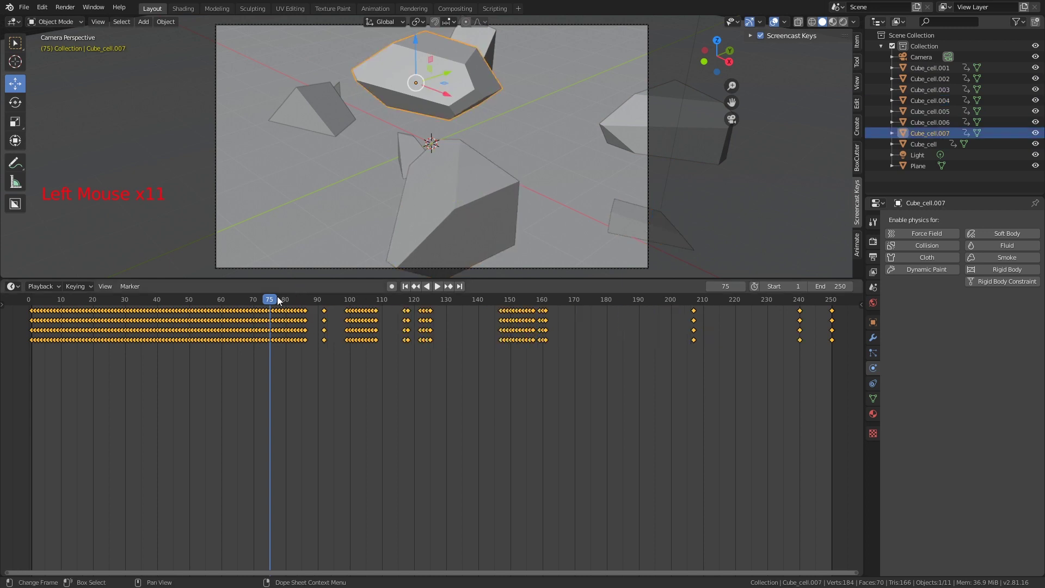
Reselect all eight Cube_cell objects in the Outliner and scrub the animation around frame 73.
{"action": "left_click", "coordinate": [929, 143]}
{"action": "left_click", "coordinate": [927, 131], "text": "ctrl"}
{"action": "left_click", "coordinate": [925, 122], "text": "ctrl"}
{"action": "left_click", "coordinate": [923, 111], "text": "ctrl"}
{"action": "left_click", "coordinate": [920, 100], "text": "ctrl"}
{"action": "left_click", "coordinate": [920, 90], "text": "ctrl"}
{"action": "left_click", "coordinate": [919, 79], "text": "ctrl"}
{"action": "left_click", "coordinate": [919, 68], "text": "ctrl"}
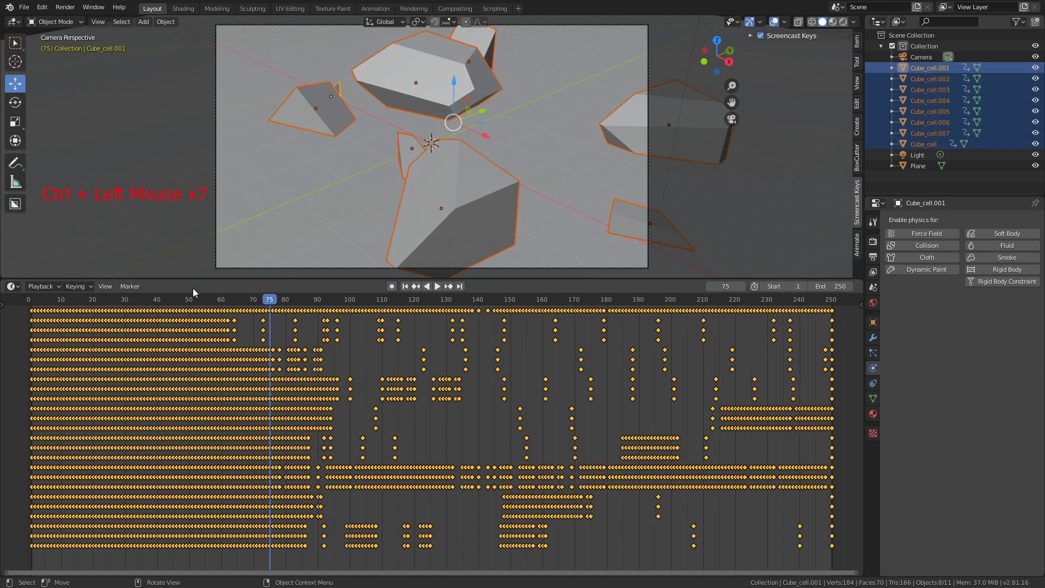
{"action": "left_click", "coordinate": [262, 299]}
{"action": "left_click_drag", "start_coordinate": [262, 299], "coordinate": [322, 283]}
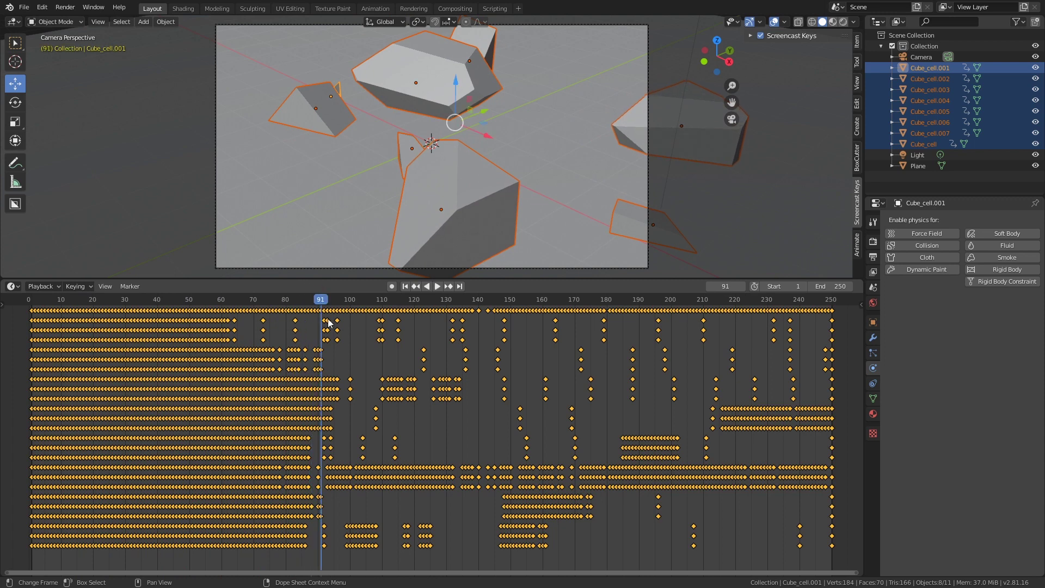
Deselect all keys, then box-select every keyframe after frame 91 in the Dope Sheet.
{"action": "key", "text": "alt+a"}
{"action": "scroll", "coordinate": [350, 355], "scroll_direction": "down", "scroll_amount": 6}
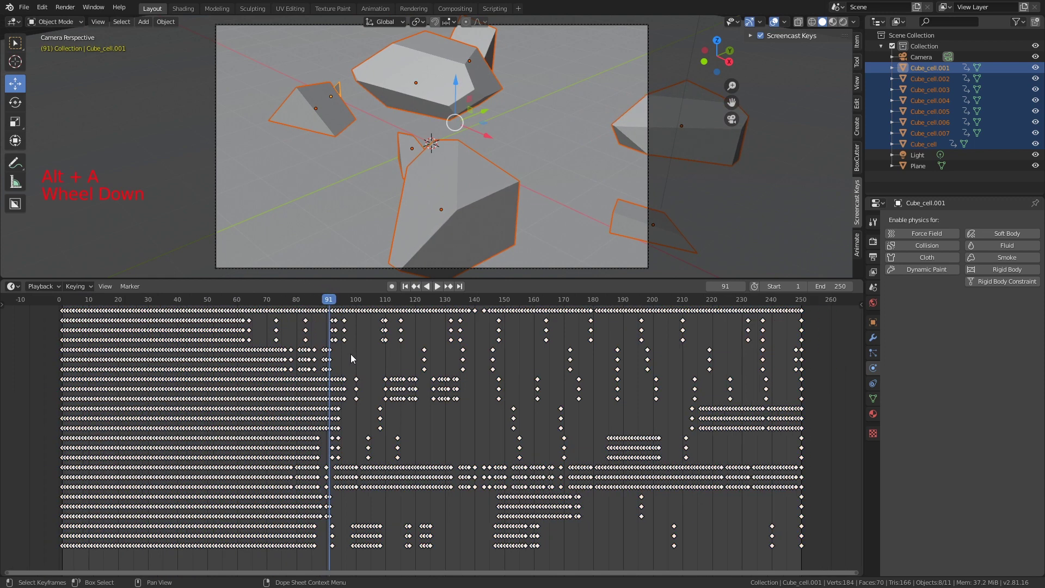
{"action": "scroll", "coordinate": [349, 360], "scroll_direction": "down", "scroll_amount": 3}
{"action": "scroll", "coordinate": [350, 359], "scroll_direction": "up", "scroll_amount": 2}
{"action": "scroll", "coordinate": [351, 358], "scroll_direction": "down", "scroll_amount": 1}
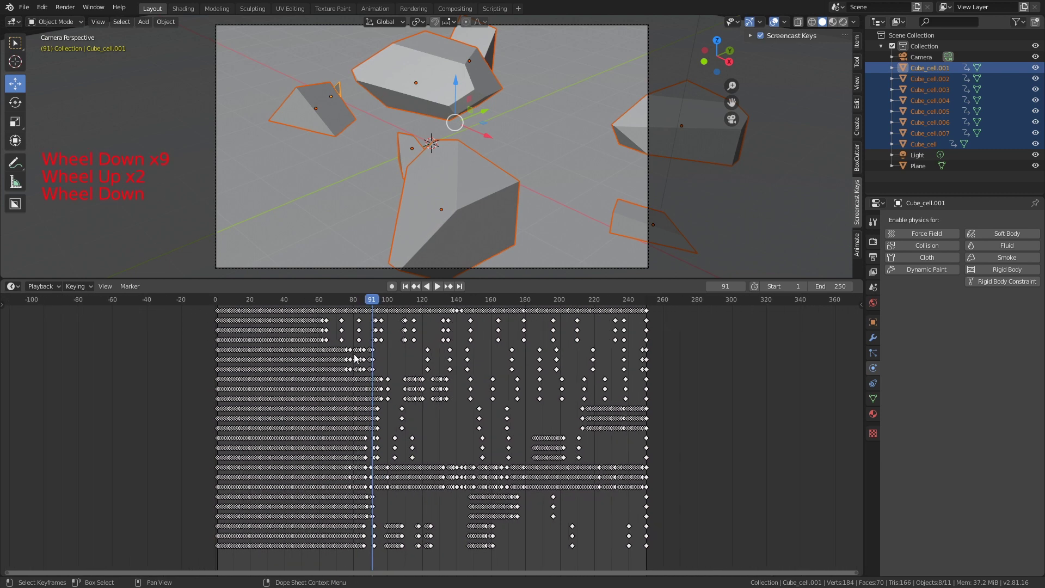
{"action": "scroll", "coordinate": [378, 355], "scroll_direction": "down", "scroll_amount": 3}
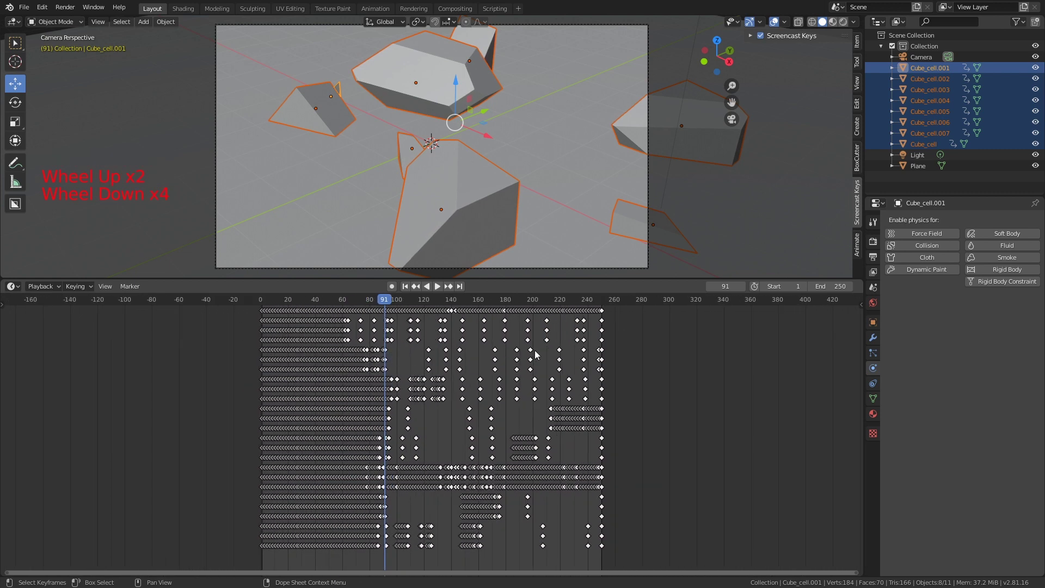
{"action": "key", "text": "b"}
{"action": "left_click_drag", "start_coordinate": [629, 305], "coordinate": [467, 457]}
{"action": "left_click_drag", "start_coordinate": [390, 553], "coordinate": [385, 559]}
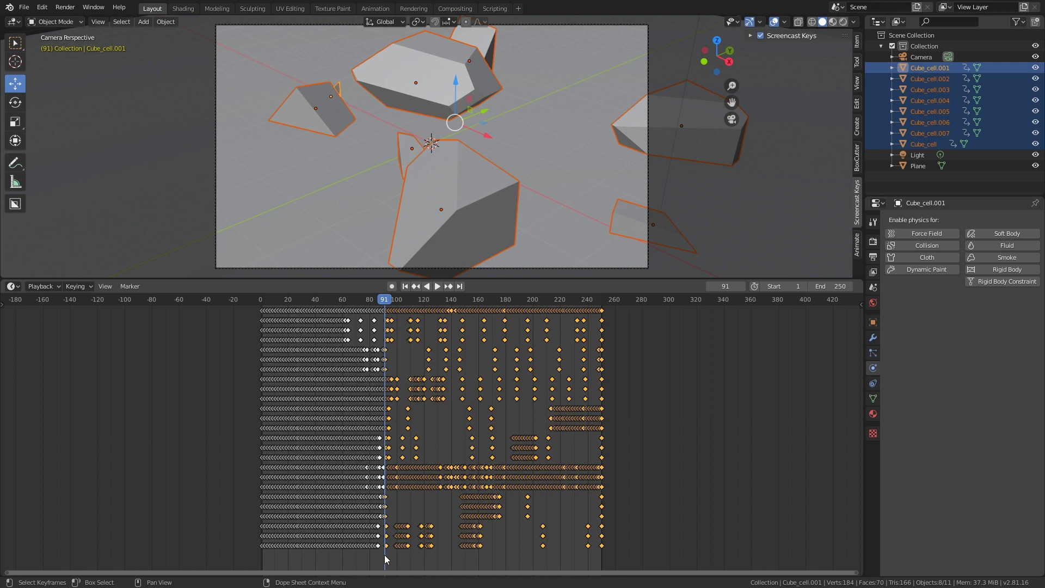
Delete the selected keyframes and scrub back to frame 46 to check.
{"action": "key", "text": "Delete"}
{"action": "left_click", "coordinate": [385, 554]}
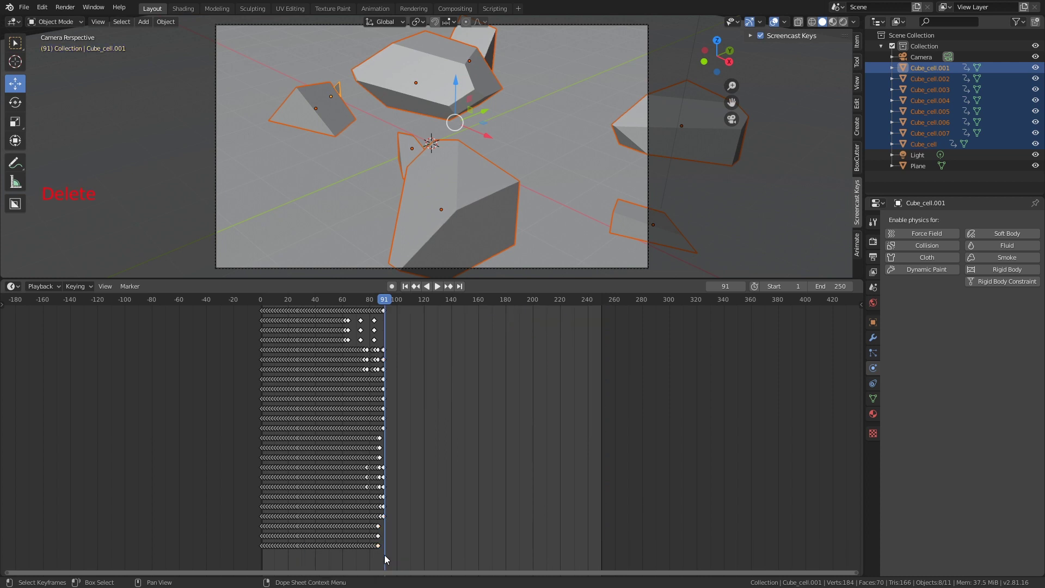
{"action": "left_click_drag", "start_coordinate": [386, 300], "coordinate": [260, 270]}
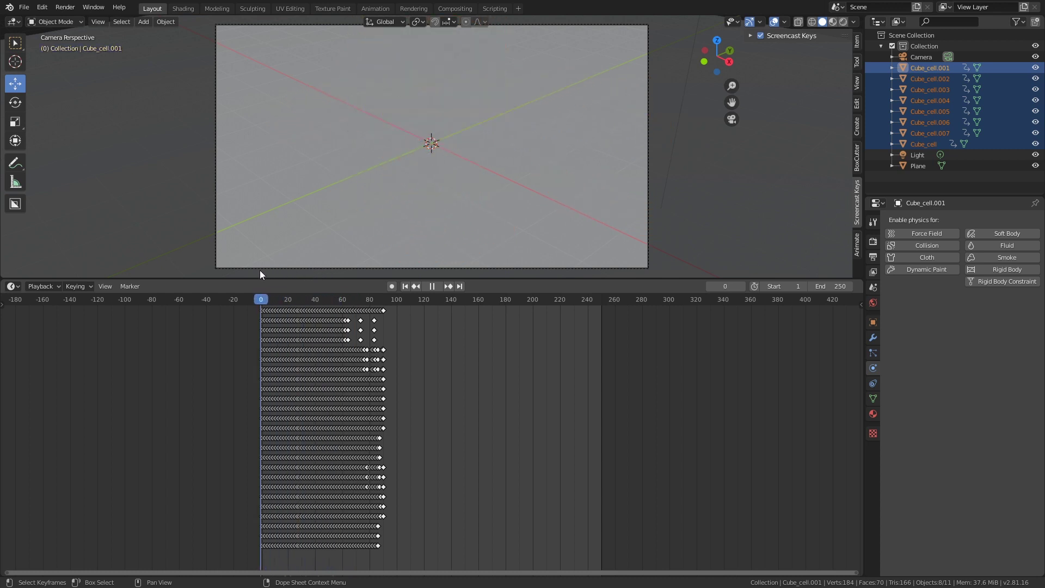
Box-select the keyframes from frame 42 onward and move them 35 frames later.
{"action": "key", "text": "space"}
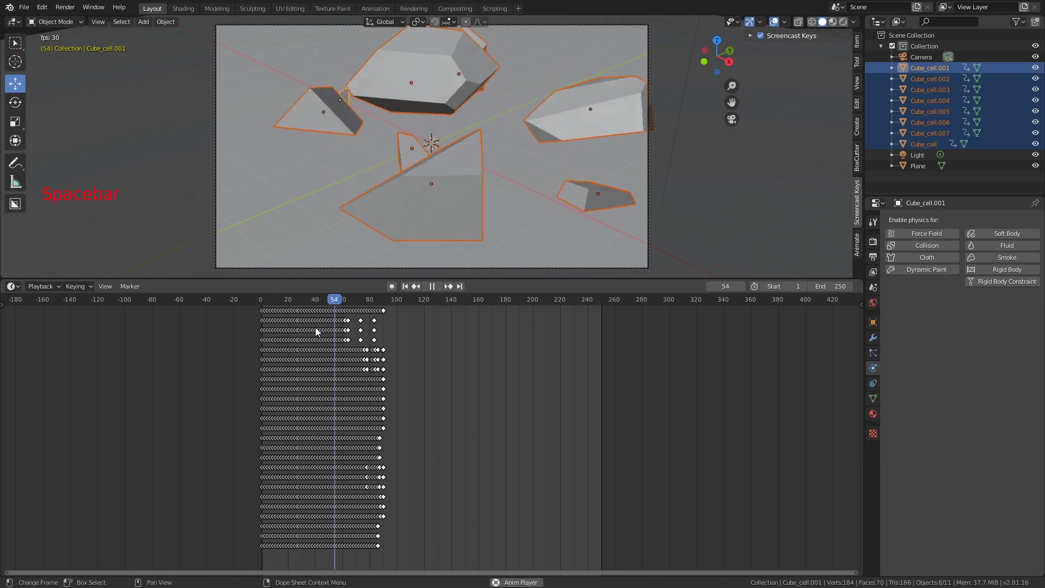
{"action": "left_click_drag", "start_coordinate": [411, 300], "coordinate": [317, 303]}
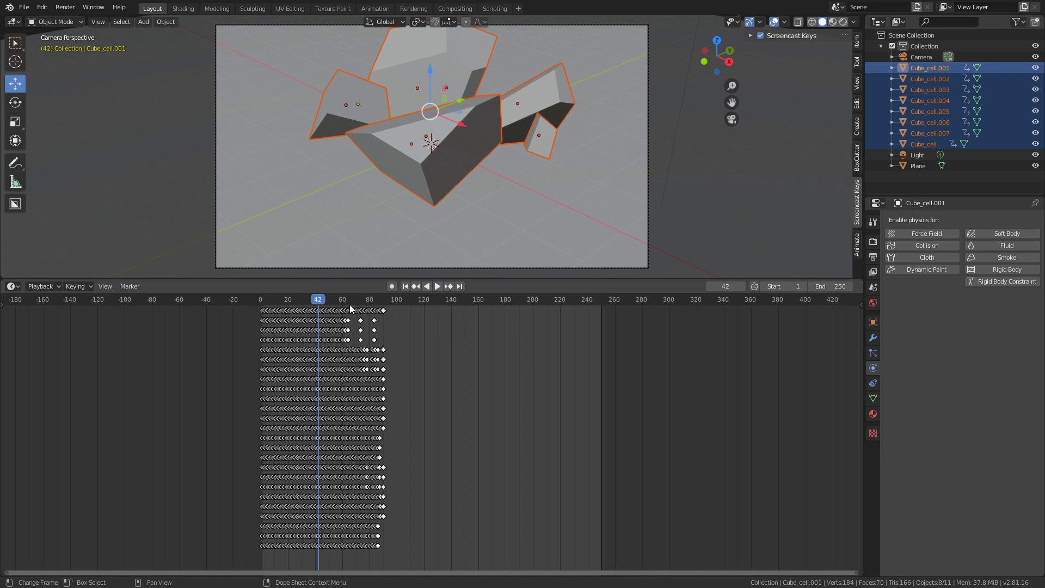
{"action": "key", "text": "b"}
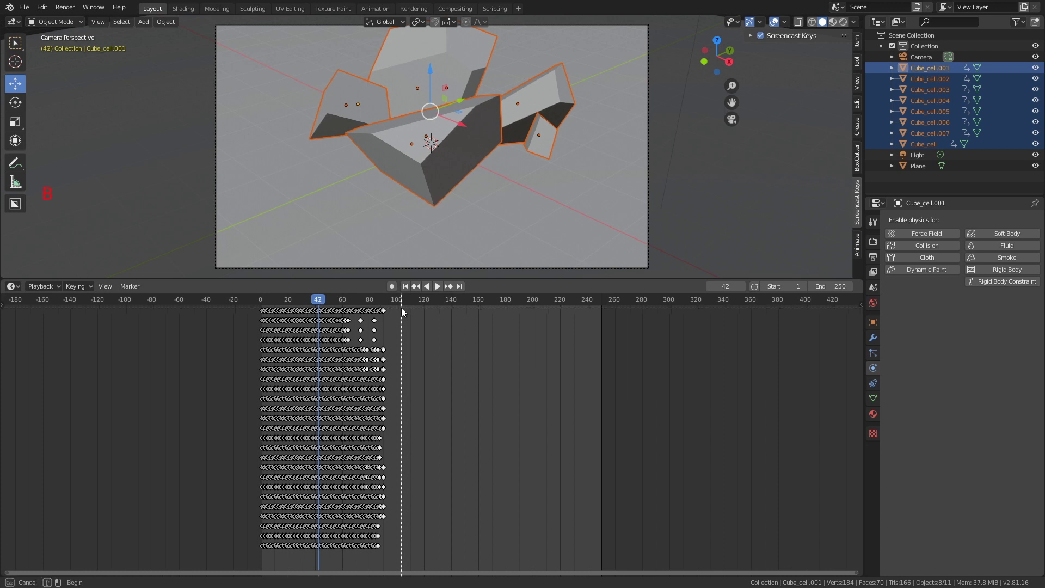
{"action": "left_click_drag", "start_coordinate": [401, 308], "coordinate": [319, 569]}
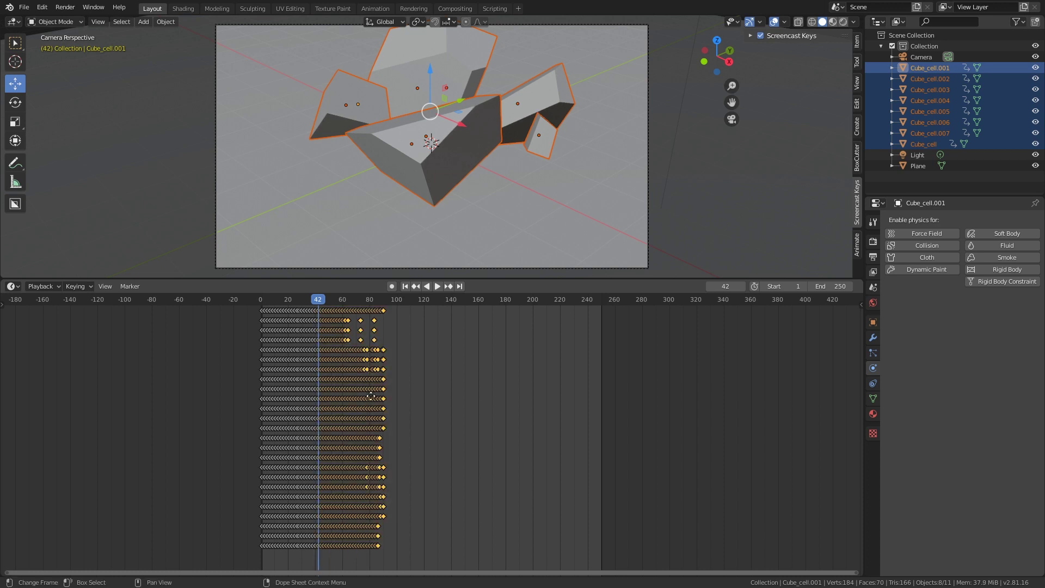
{"action": "key", "text": "g"}
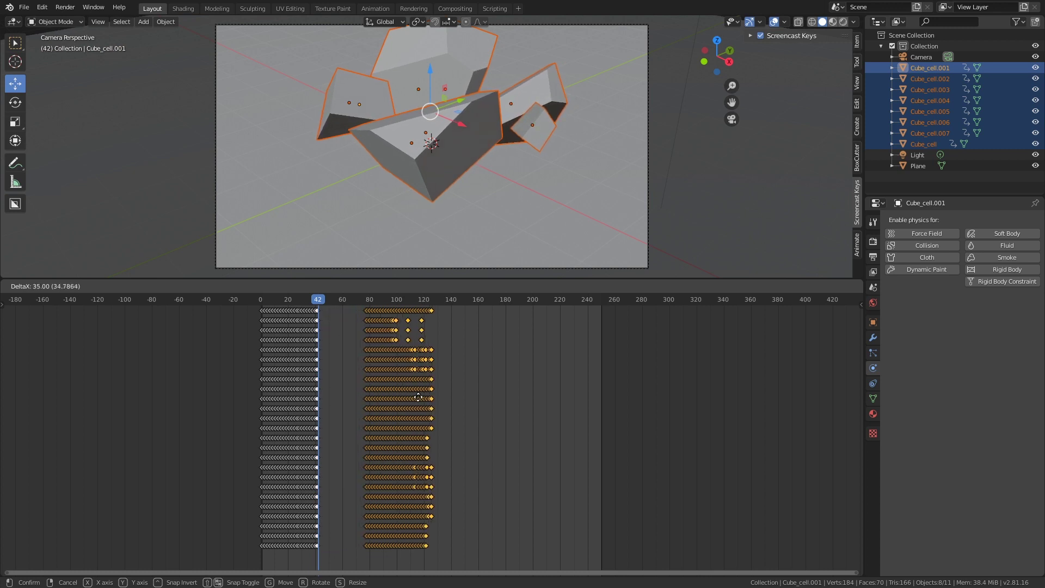
{"action": "left_click", "coordinate": [422, 401]}
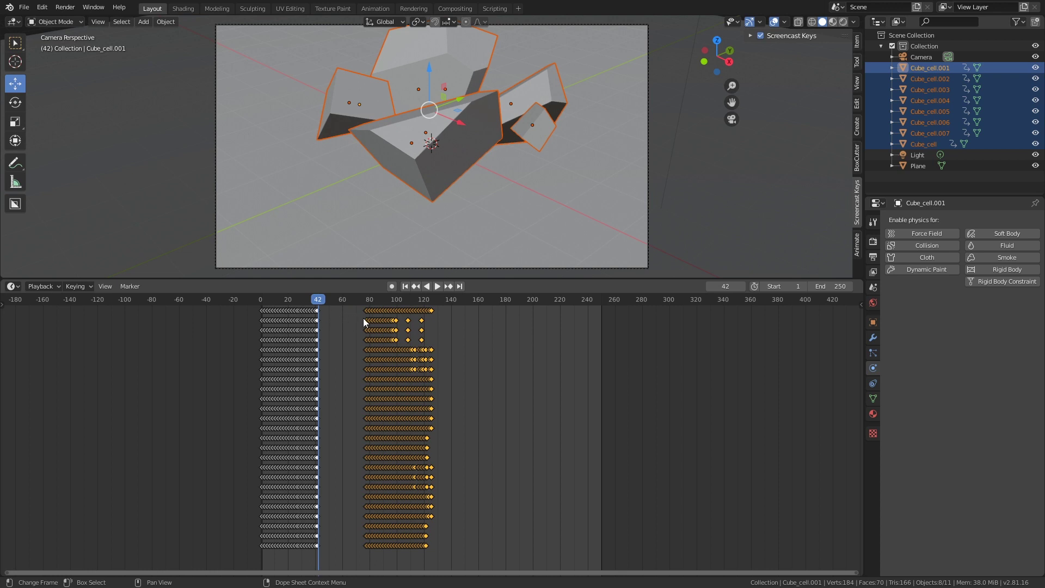
Play back the retimed animation a few times, ending at frame 117.
{"action": "left_click_drag", "start_coordinate": [318, 298], "coordinate": [259, 488]}
{"action": "key", "text": "space"}
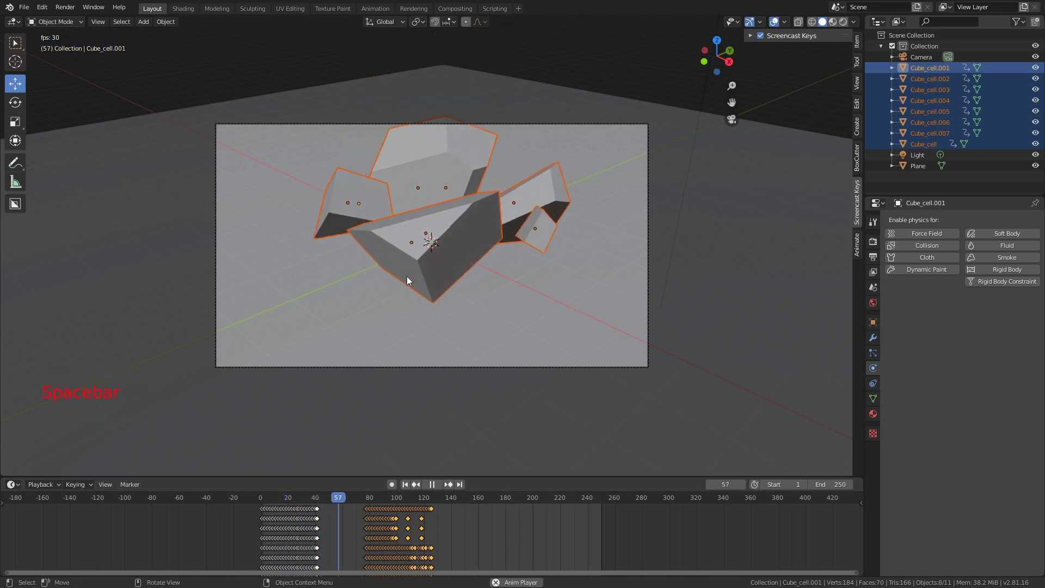
{"action": "key", "text": "space"}
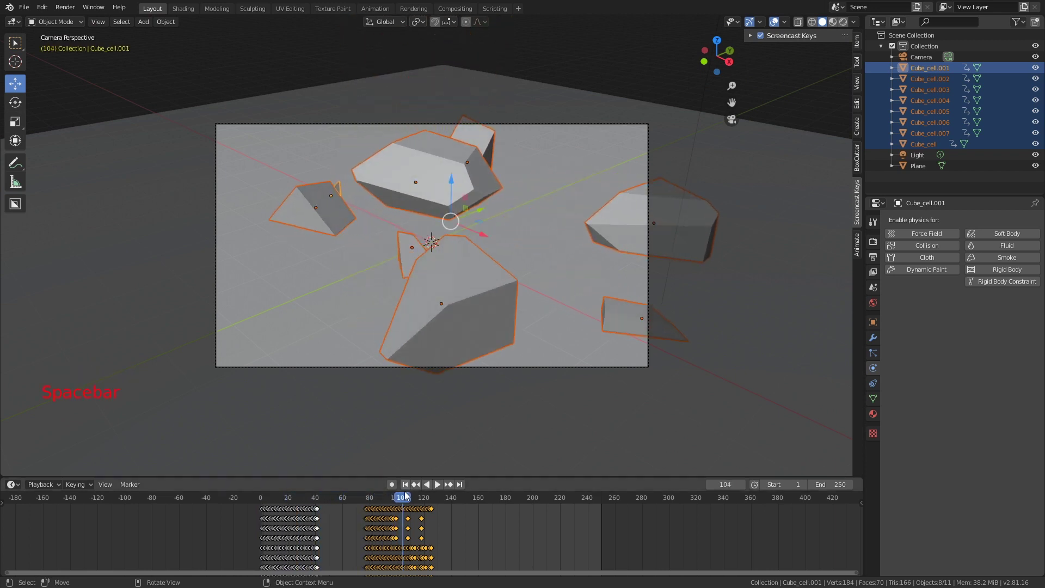
{"action": "left_click_drag", "start_coordinate": [404, 498], "coordinate": [273, 485]}
{"action": "key", "text": "space"}
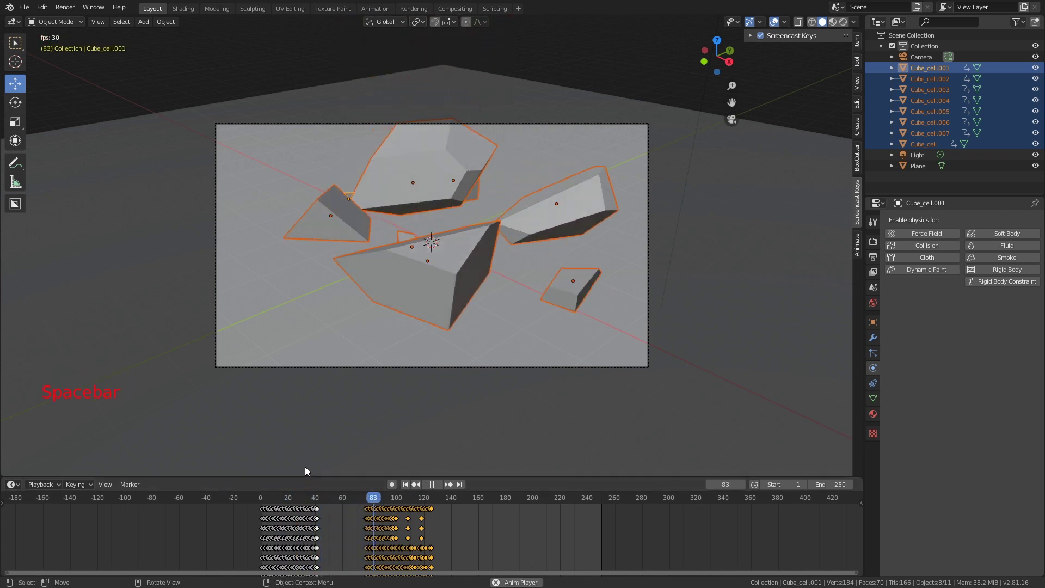
{"action": "key", "text": "space"}
{"action": "key", "text": "shift+Left"}
{"action": "key", "text": "ctrl+z"}
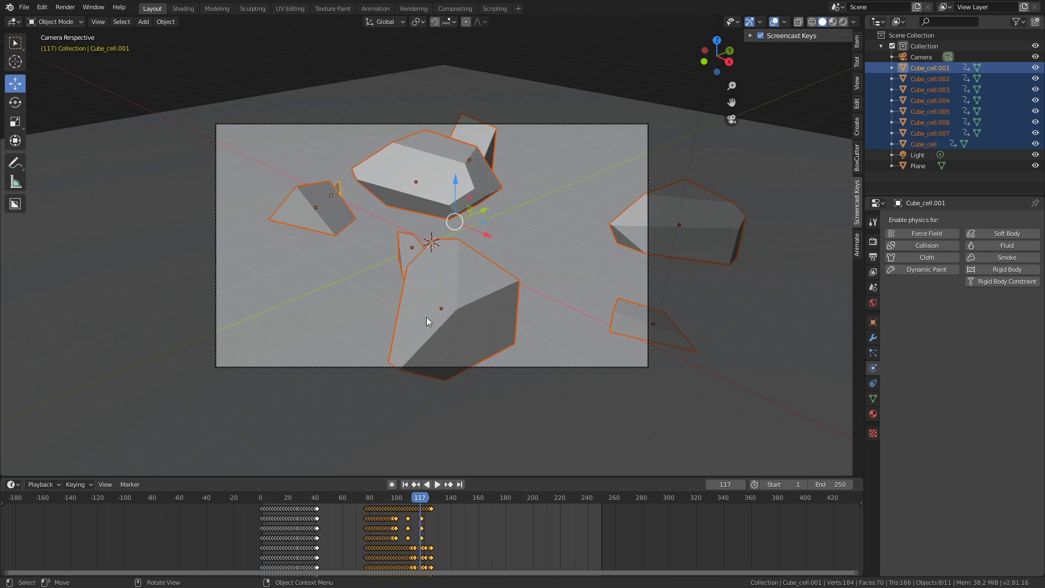
Switch the viewport to Material Preview and click through the scattered fragments, ending on Cube_cell.004.
{"action": "key", "text": "z"}
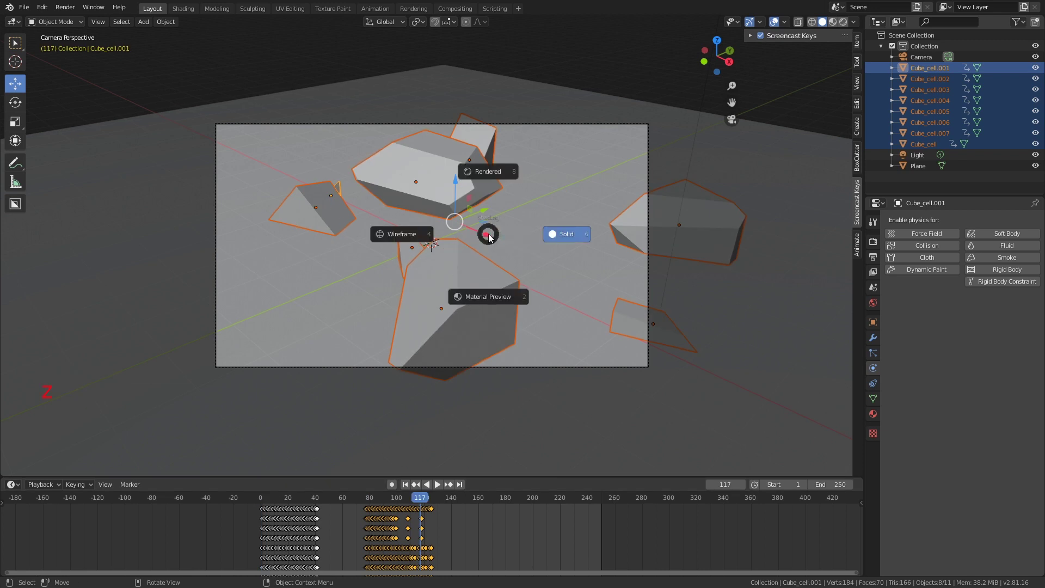
{"action": "left_click", "coordinate": [492, 294]}
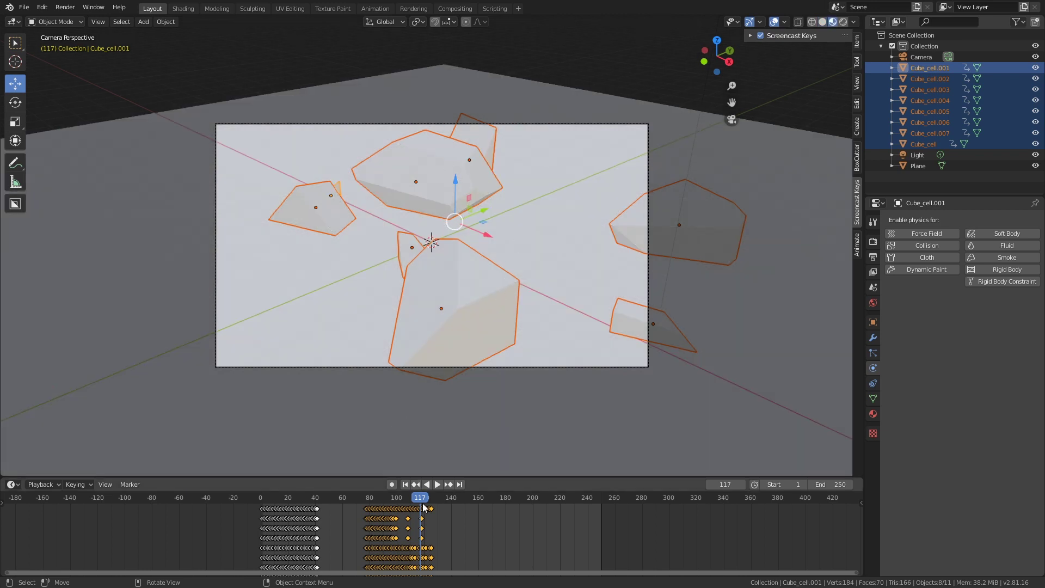
{"action": "left_click", "coordinate": [447, 214]}
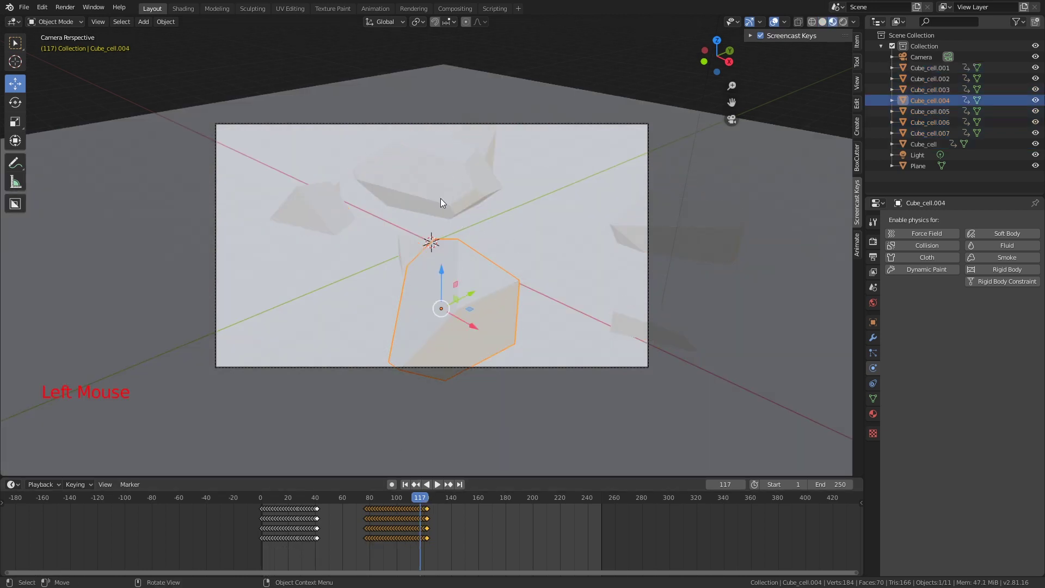
{"action": "left_click", "coordinate": [436, 187]}
{"action": "left_click", "coordinate": [311, 224]}
{"action": "left_click", "coordinate": [402, 179]}
{"action": "left_click", "coordinate": [435, 271]}
{"action": "left_click", "coordinate": [458, 192]}
{"action": "left_click", "coordinate": [482, 130]}
{"action": "left_click", "coordinate": [622, 223]}
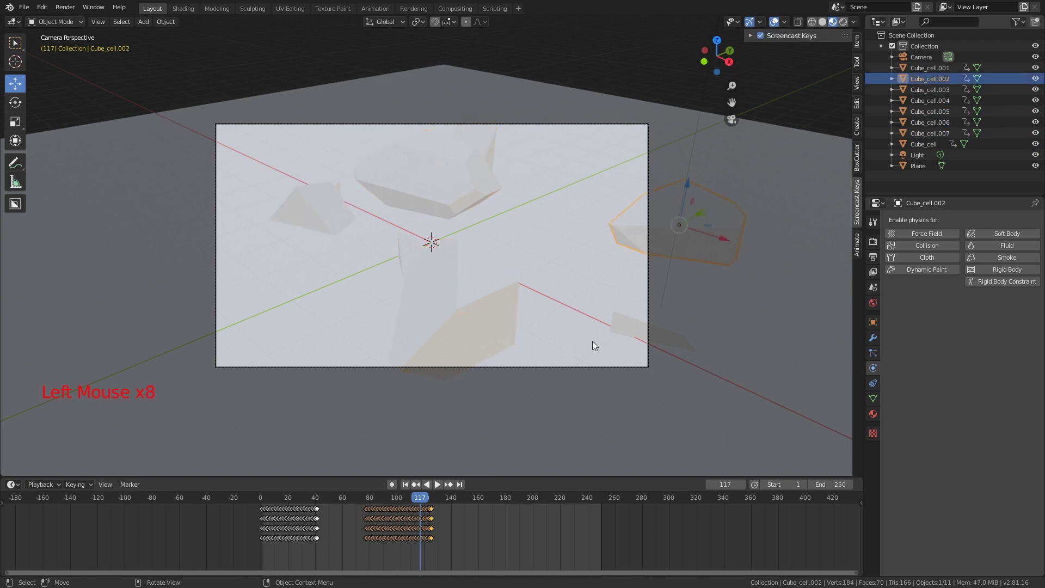
{"action": "left_click", "coordinate": [468, 312]}
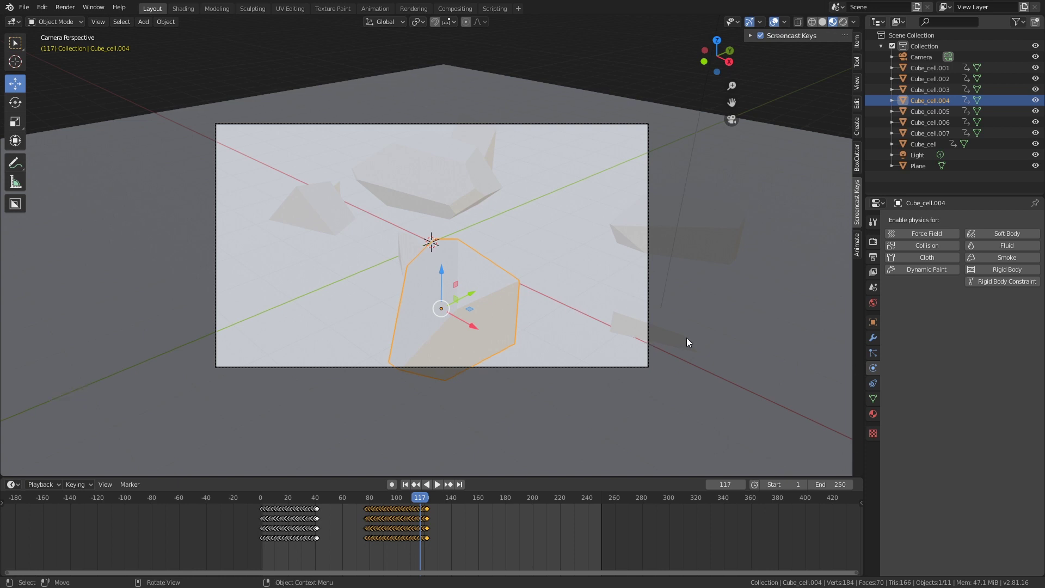
Set the output File Format to FFmpeg video in Output Properties.
{"action": "left_click", "coordinate": [873, 257]}
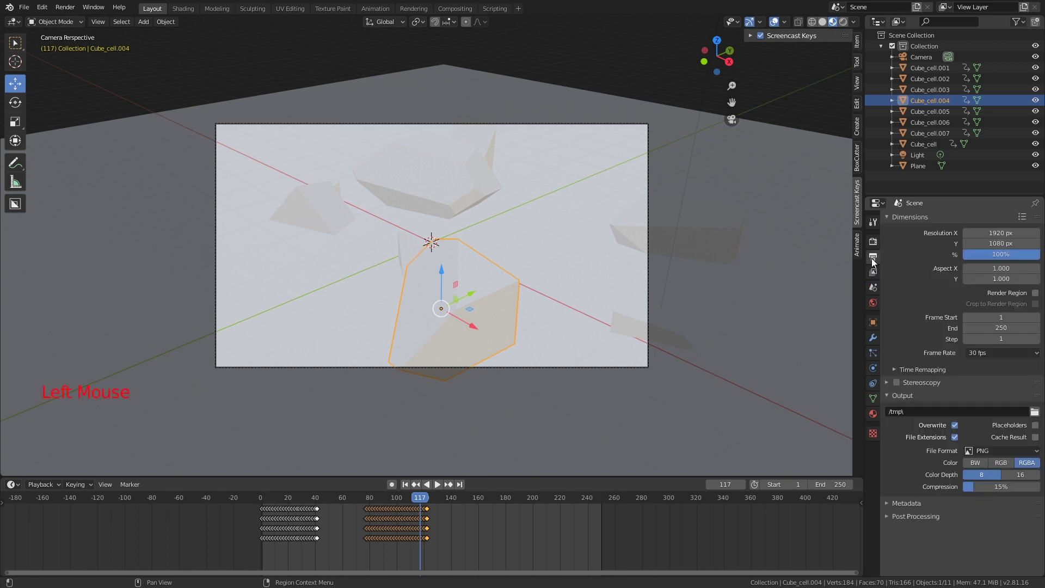
{"action": "left_click", "coordinate": [1011, 452]}
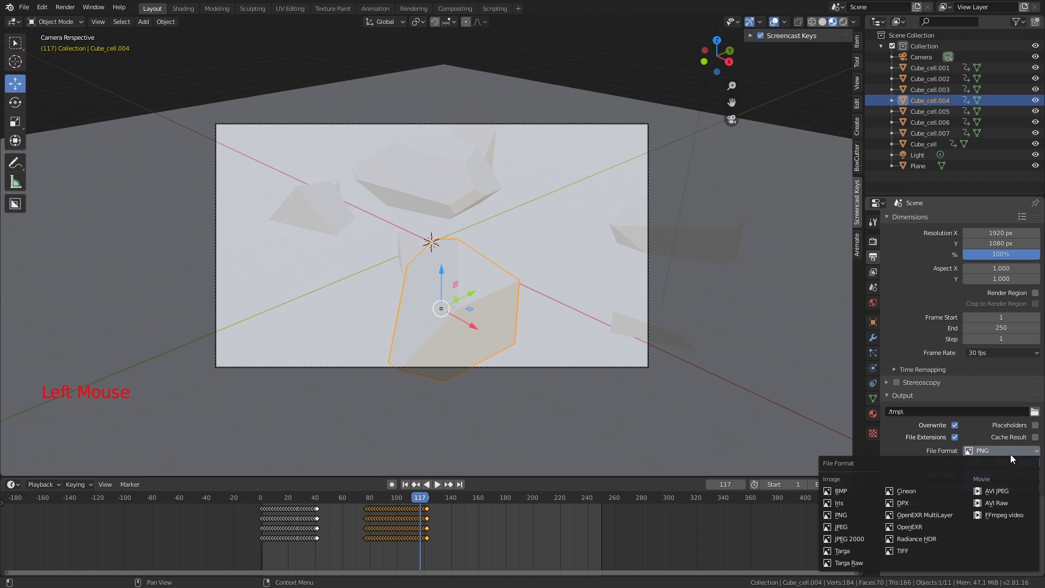
{"action": "left_click", "coordinate": [1014, 517]}
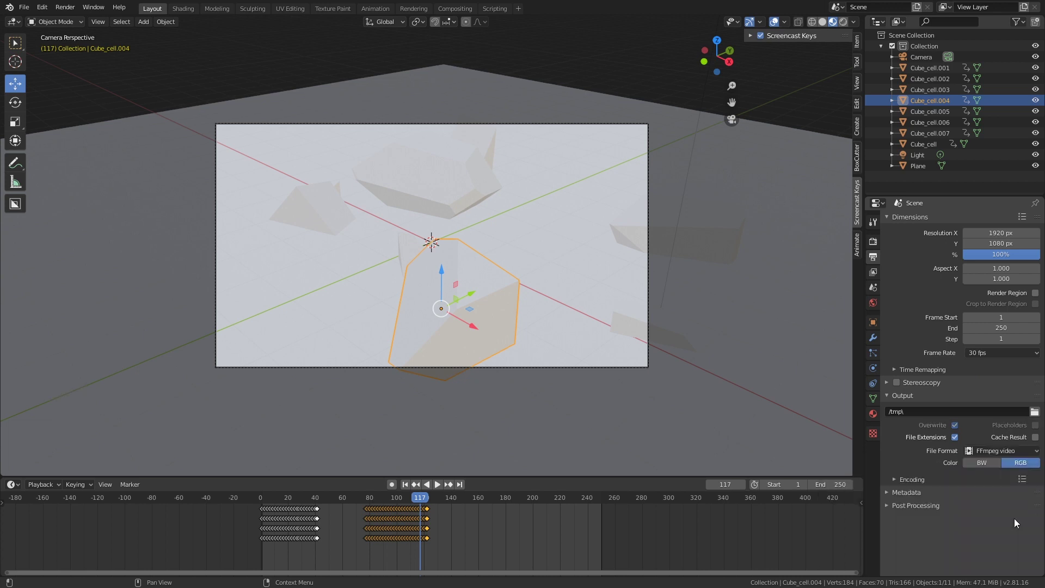
Set the animation's End frame to 122.
{"action": "left_click", "coordinate": [840, 485]}
{"action": "left_click_drag", "start_coordinate": [420, 499], "coordinate": [428, 501]}
{"action": "left_click", "coordinate": [834, 487]}
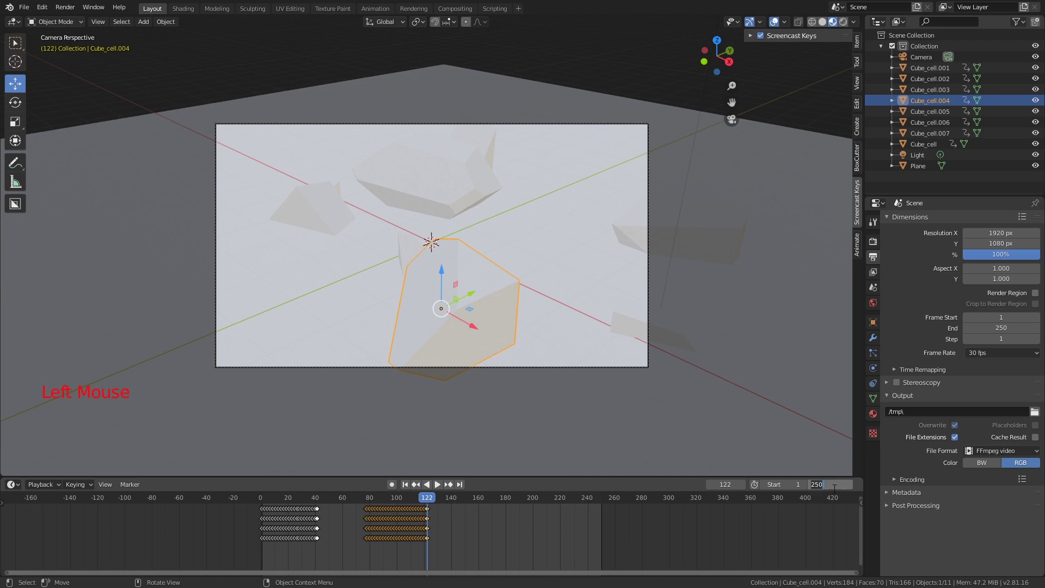
{"action": "type", "text": "122"}
{"action": "key", "text": "Return"}
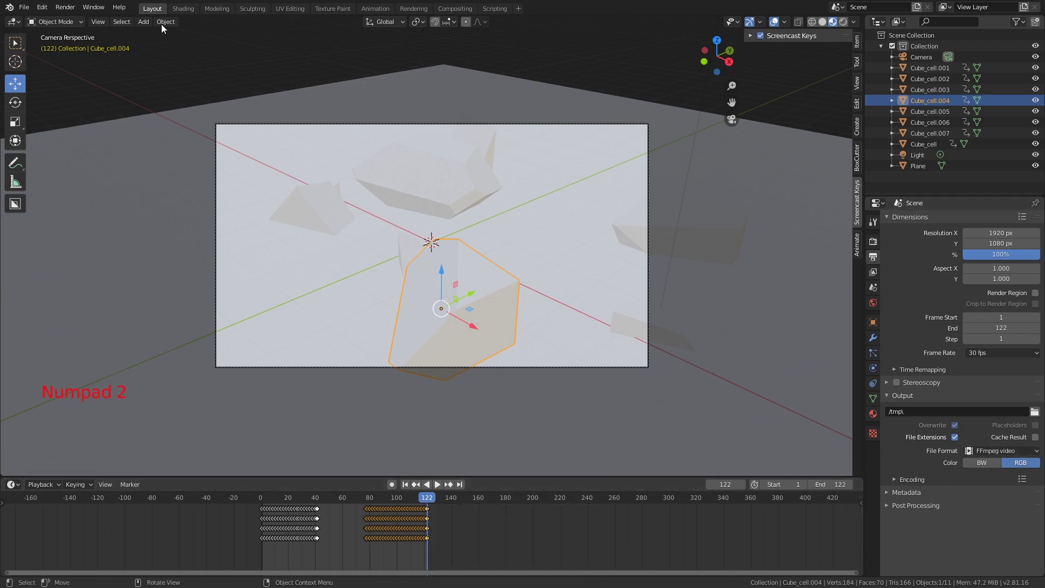
{"action": "left_click", "coordinate": [65, 7]}
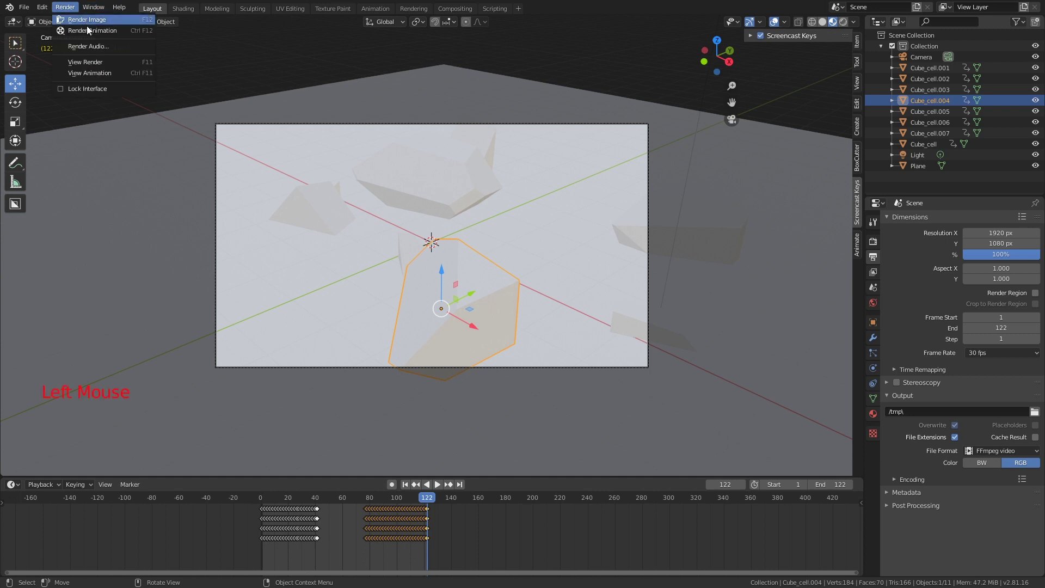
{"action": "left_click", "coordinate": [86, 25]}
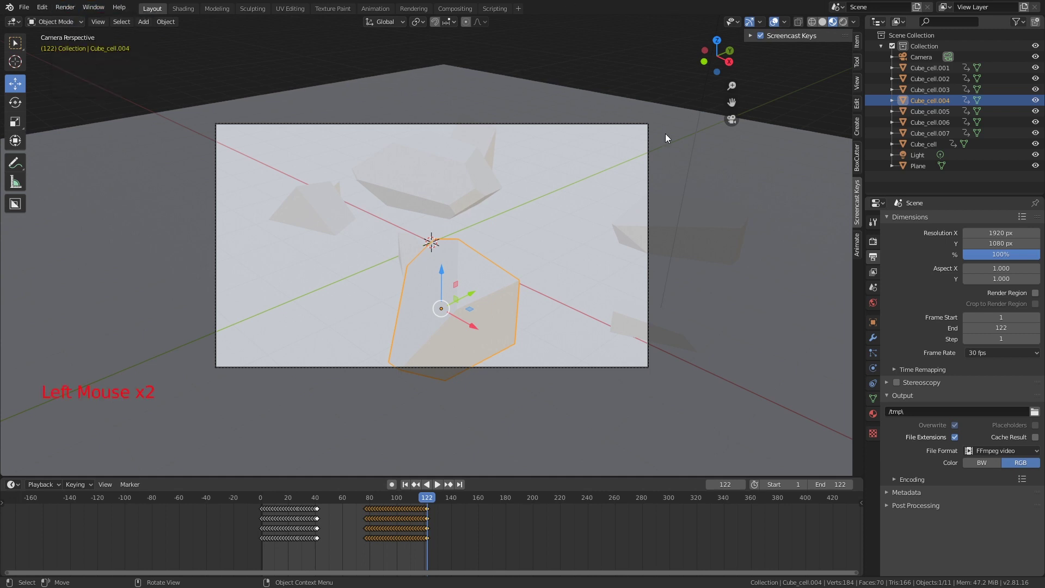